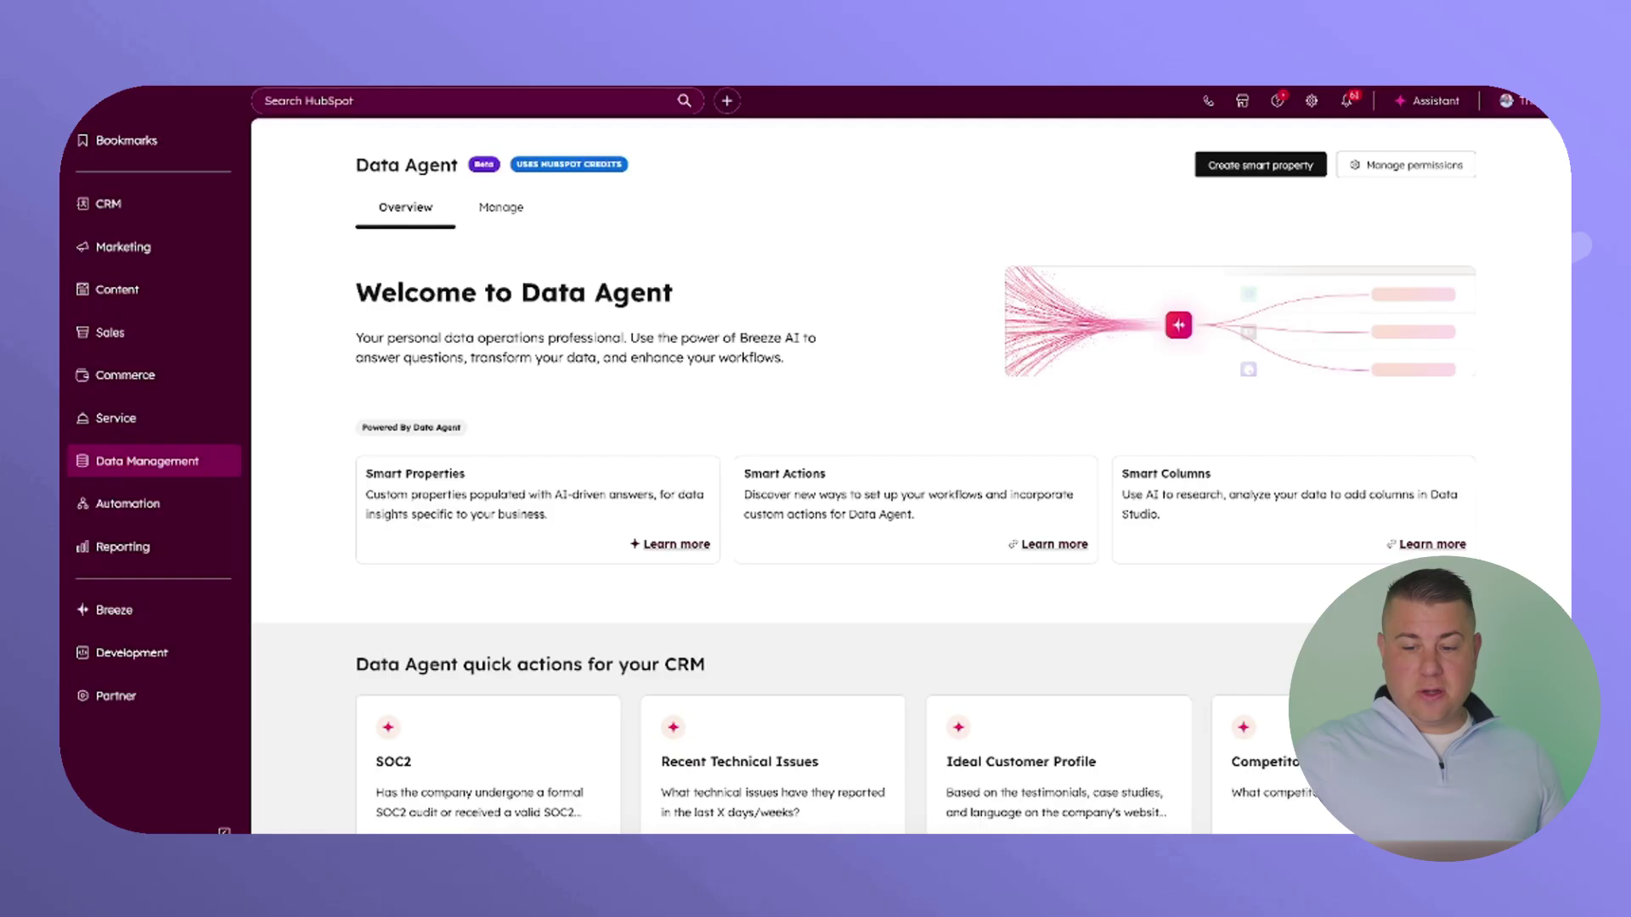
Step: Switch HubSpot to the classic theme, confirm it, then switch back to the new theme
click(1517, 100)
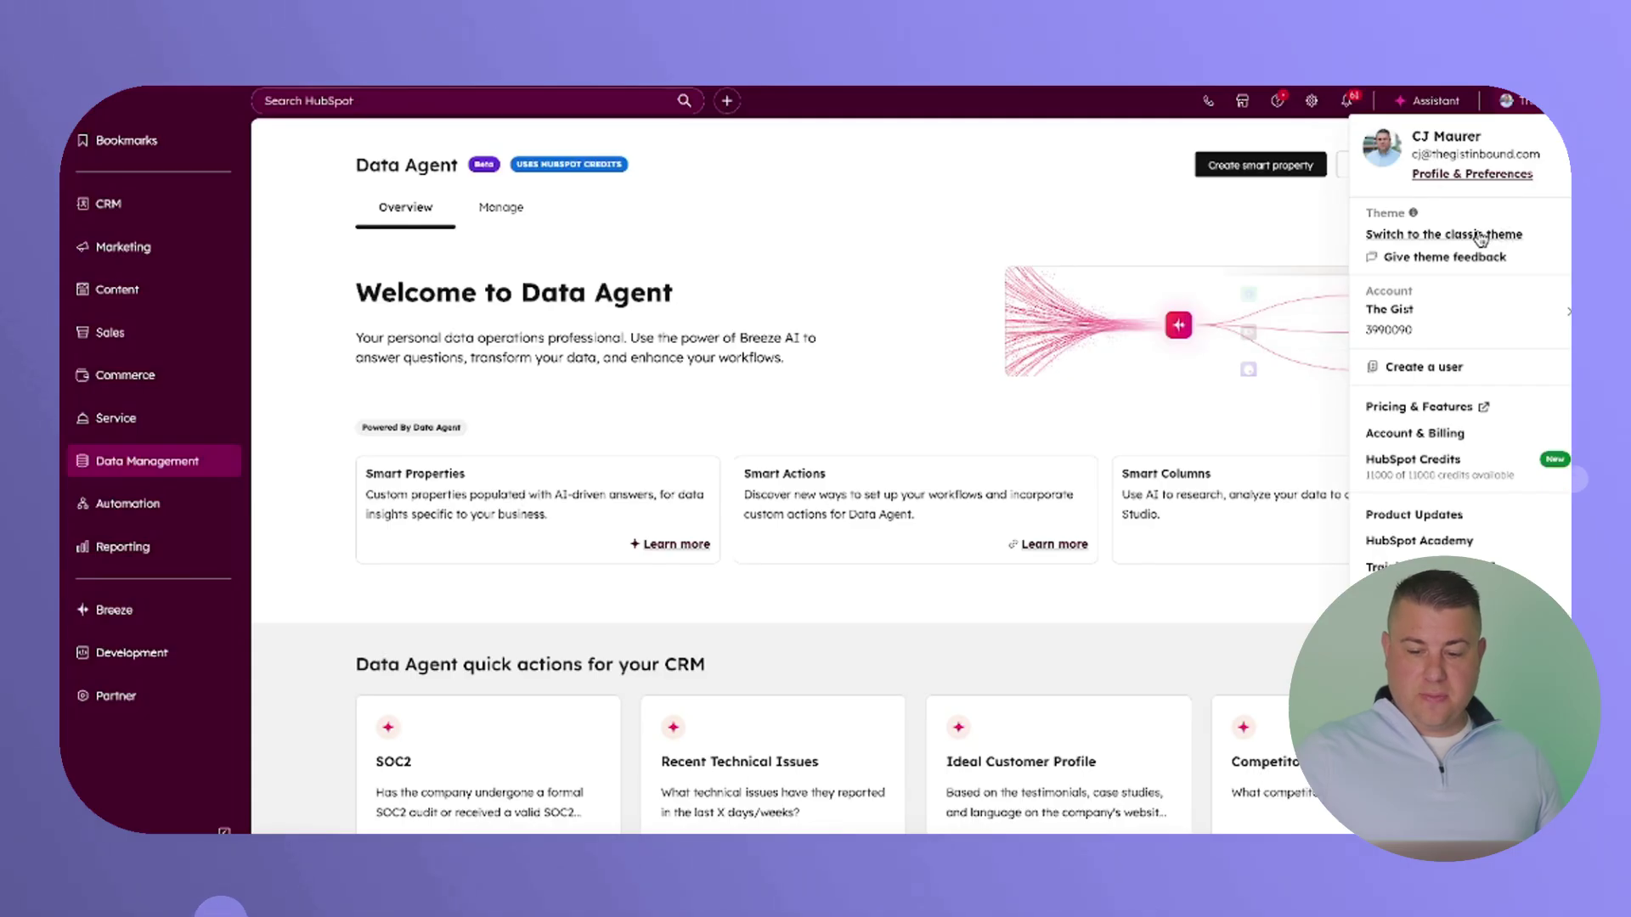
click(1478, 236)
click(884, 527)
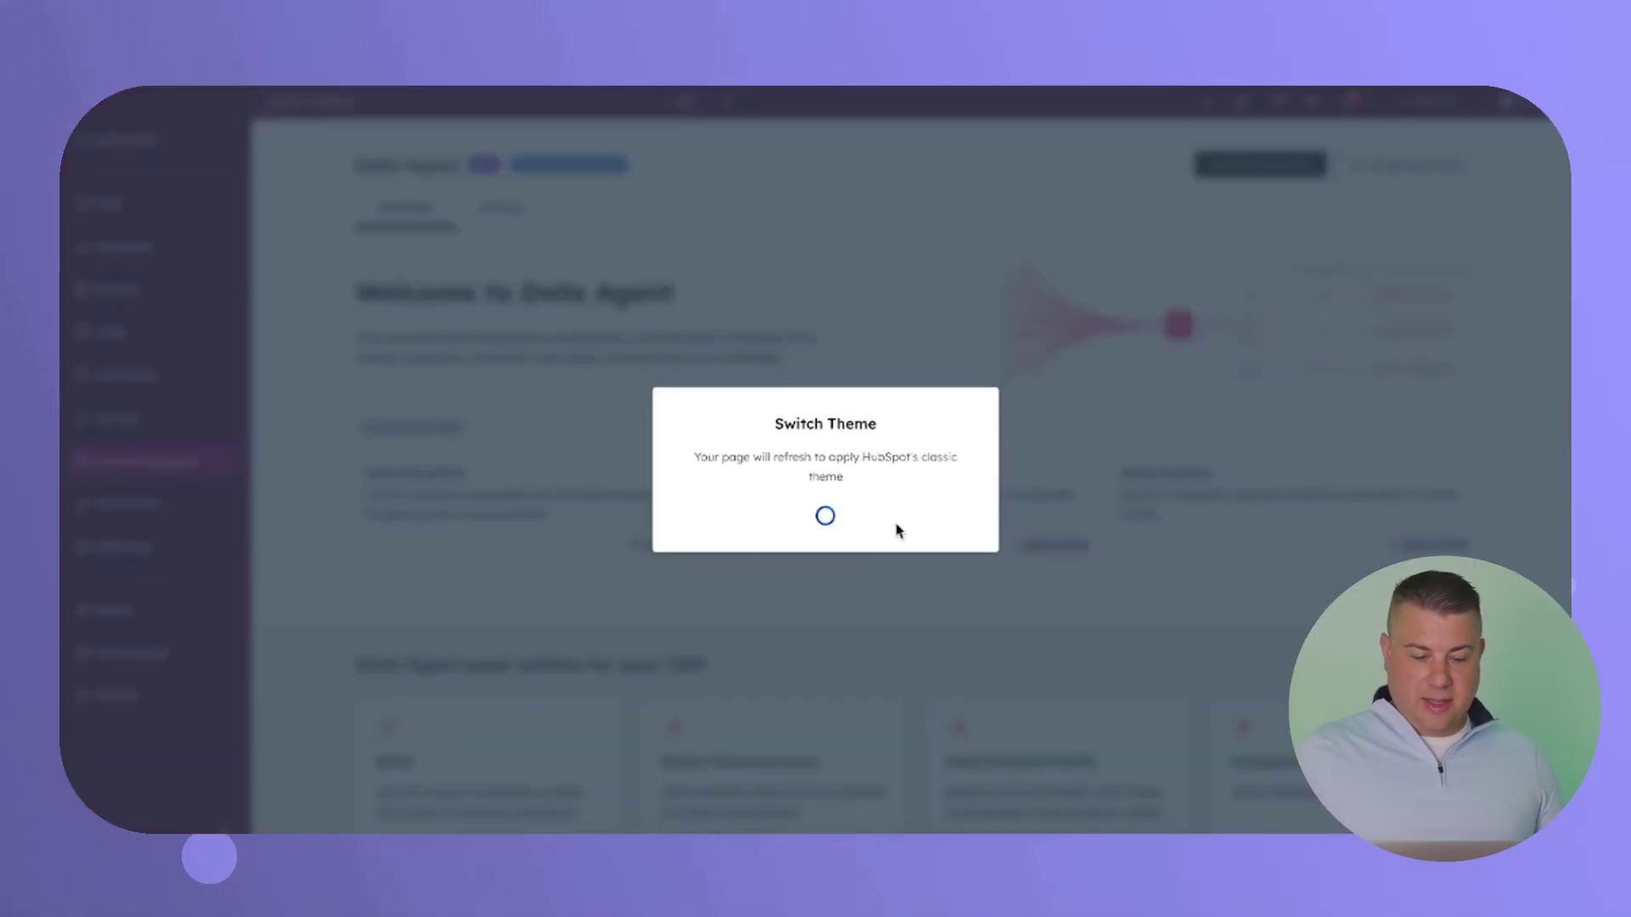
click(1538, 112)
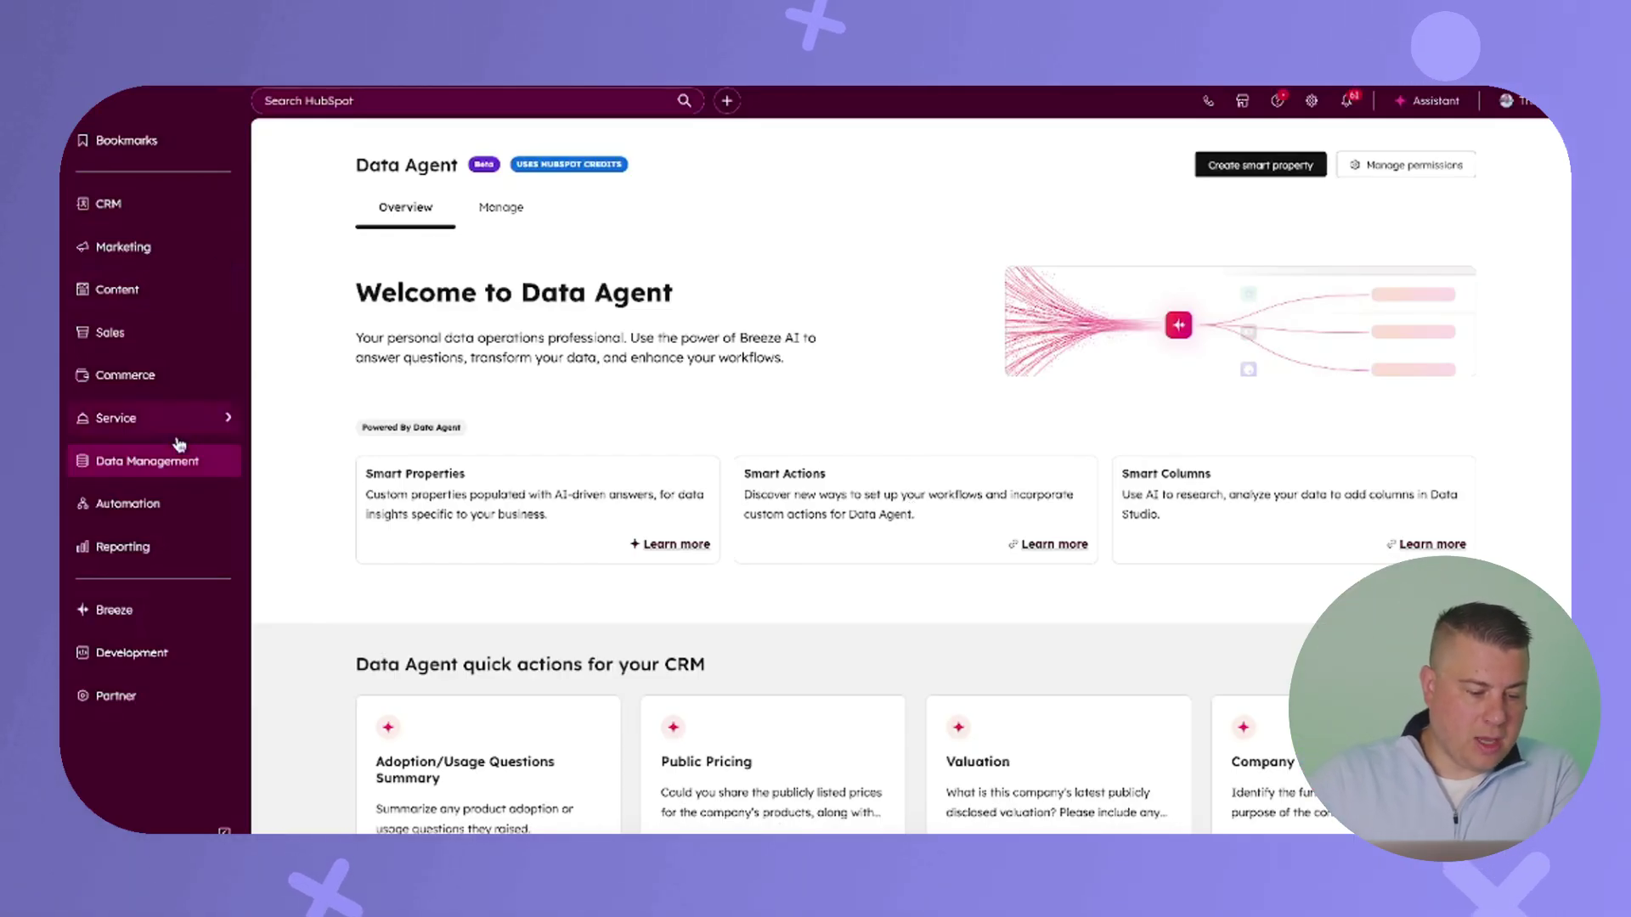
mouse_move(216, 461)
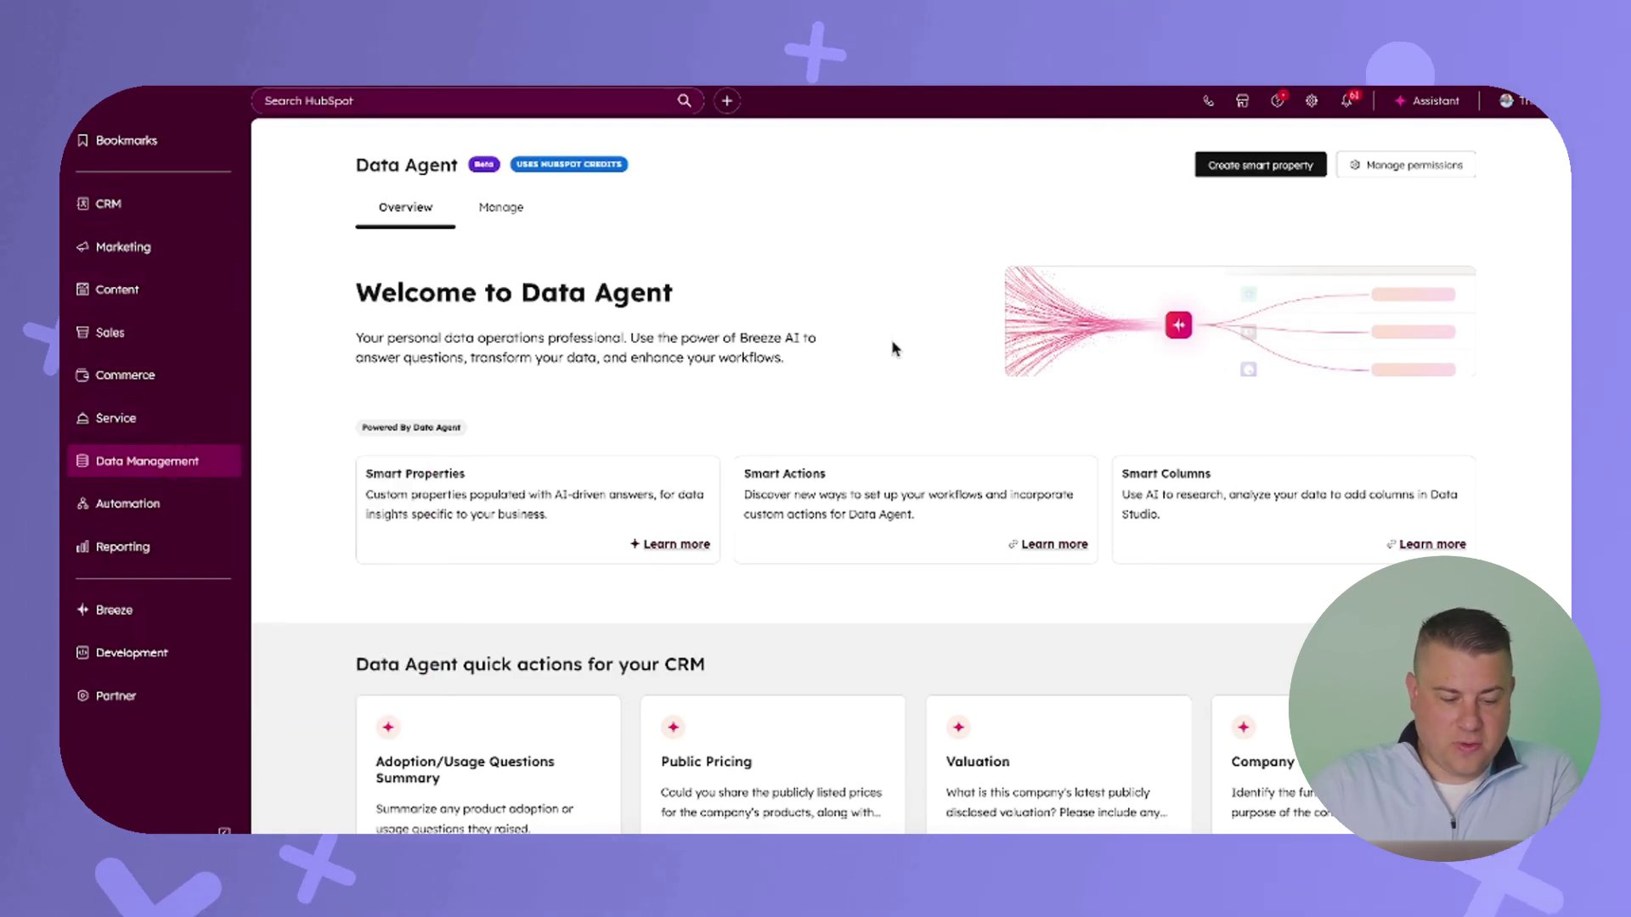
scroll(892, 349, down, 2)
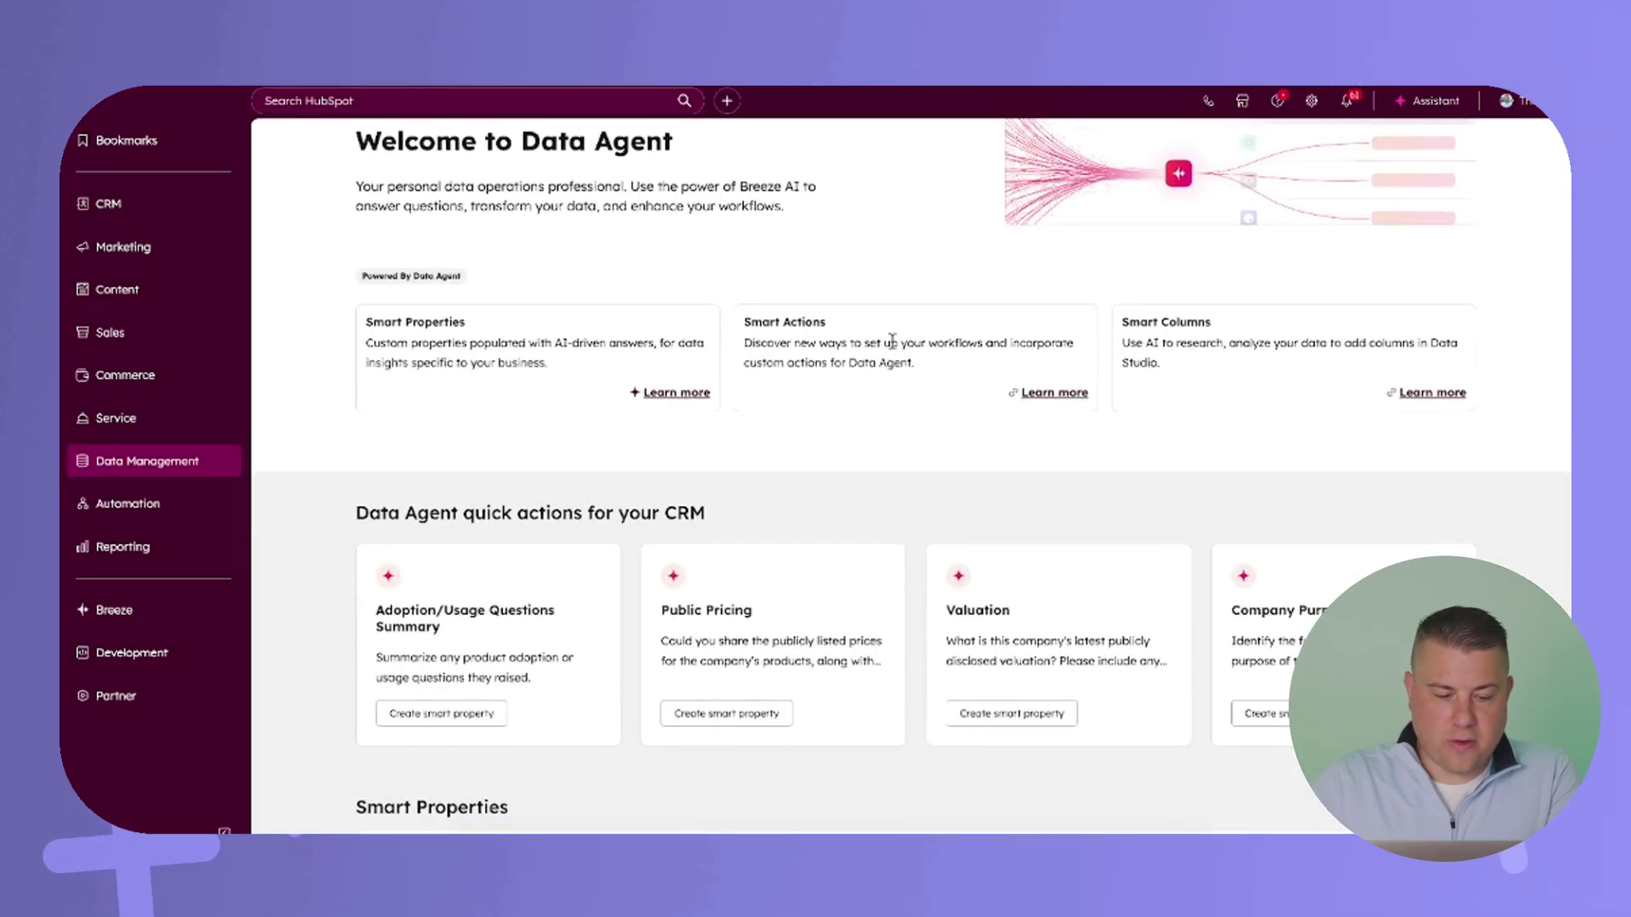
scroll(892, 340, up, 1)
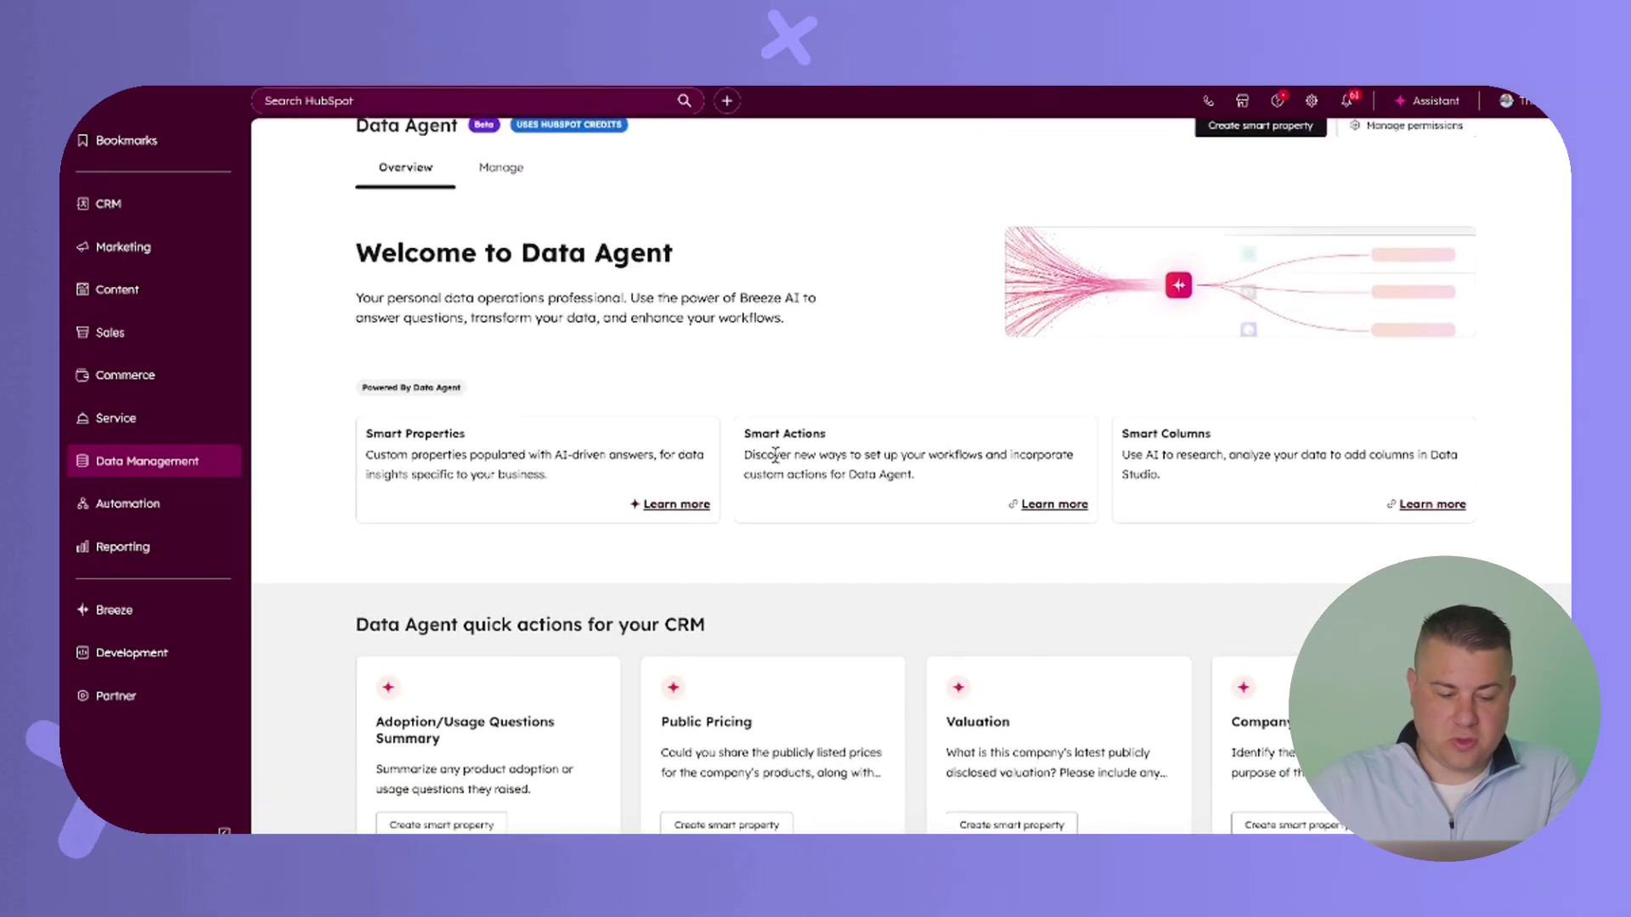
scroll(858, 309, up, 1)
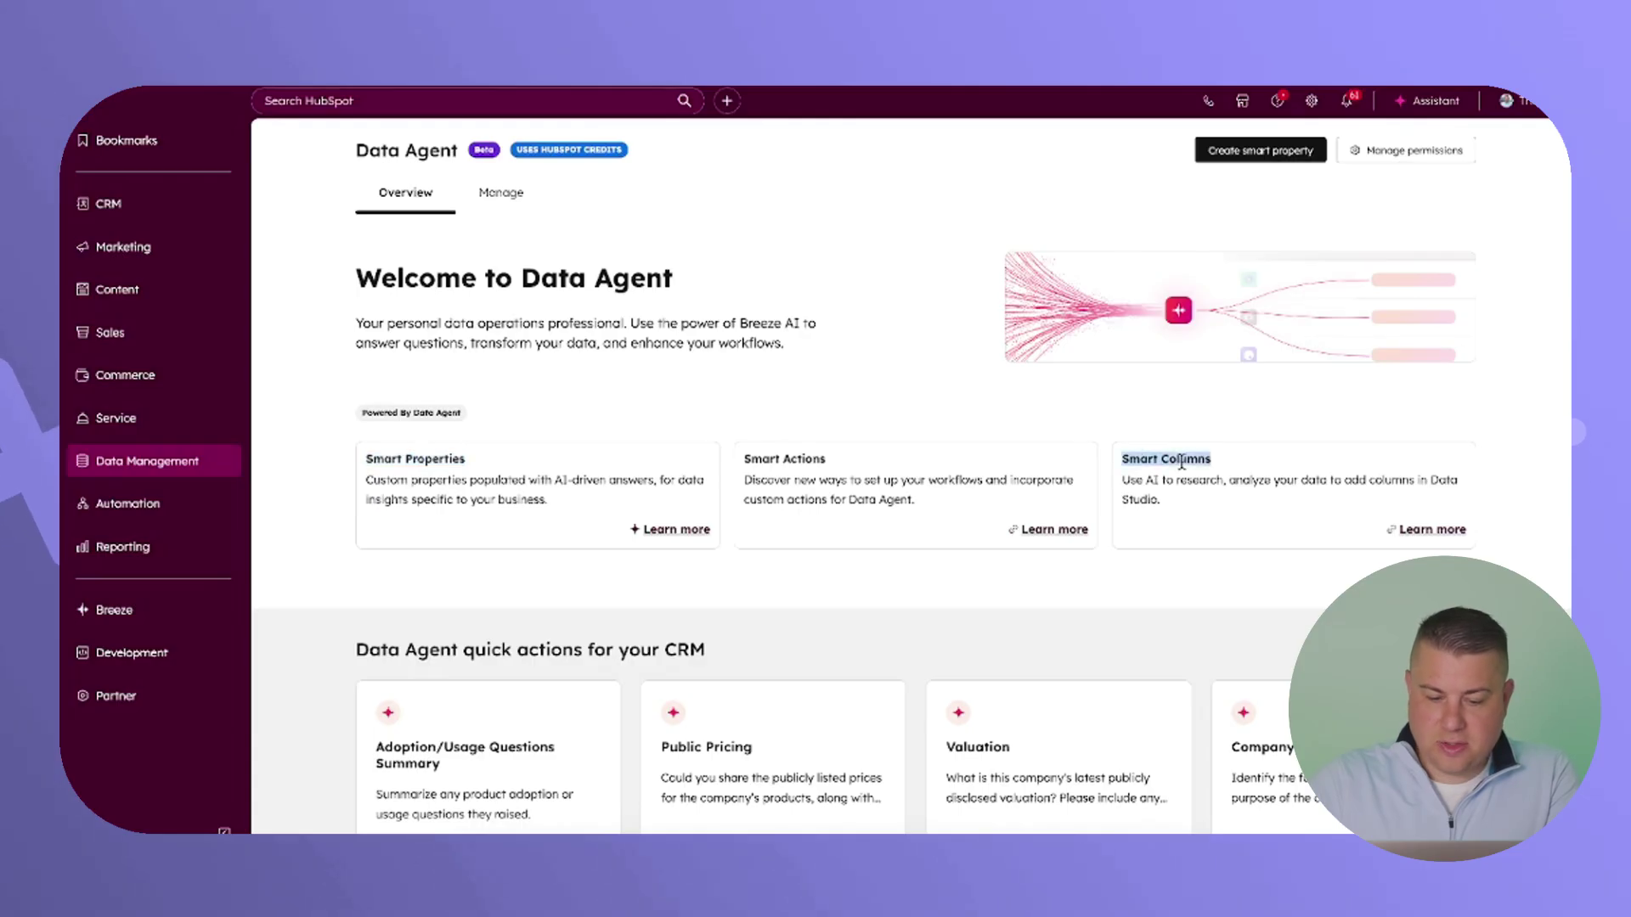
Step: Open the Create smart property panel, focus its prompt box, and scroll to Recommended Smart Property templates
click(1261, 153)
scroll(1406, 391, down, 1)
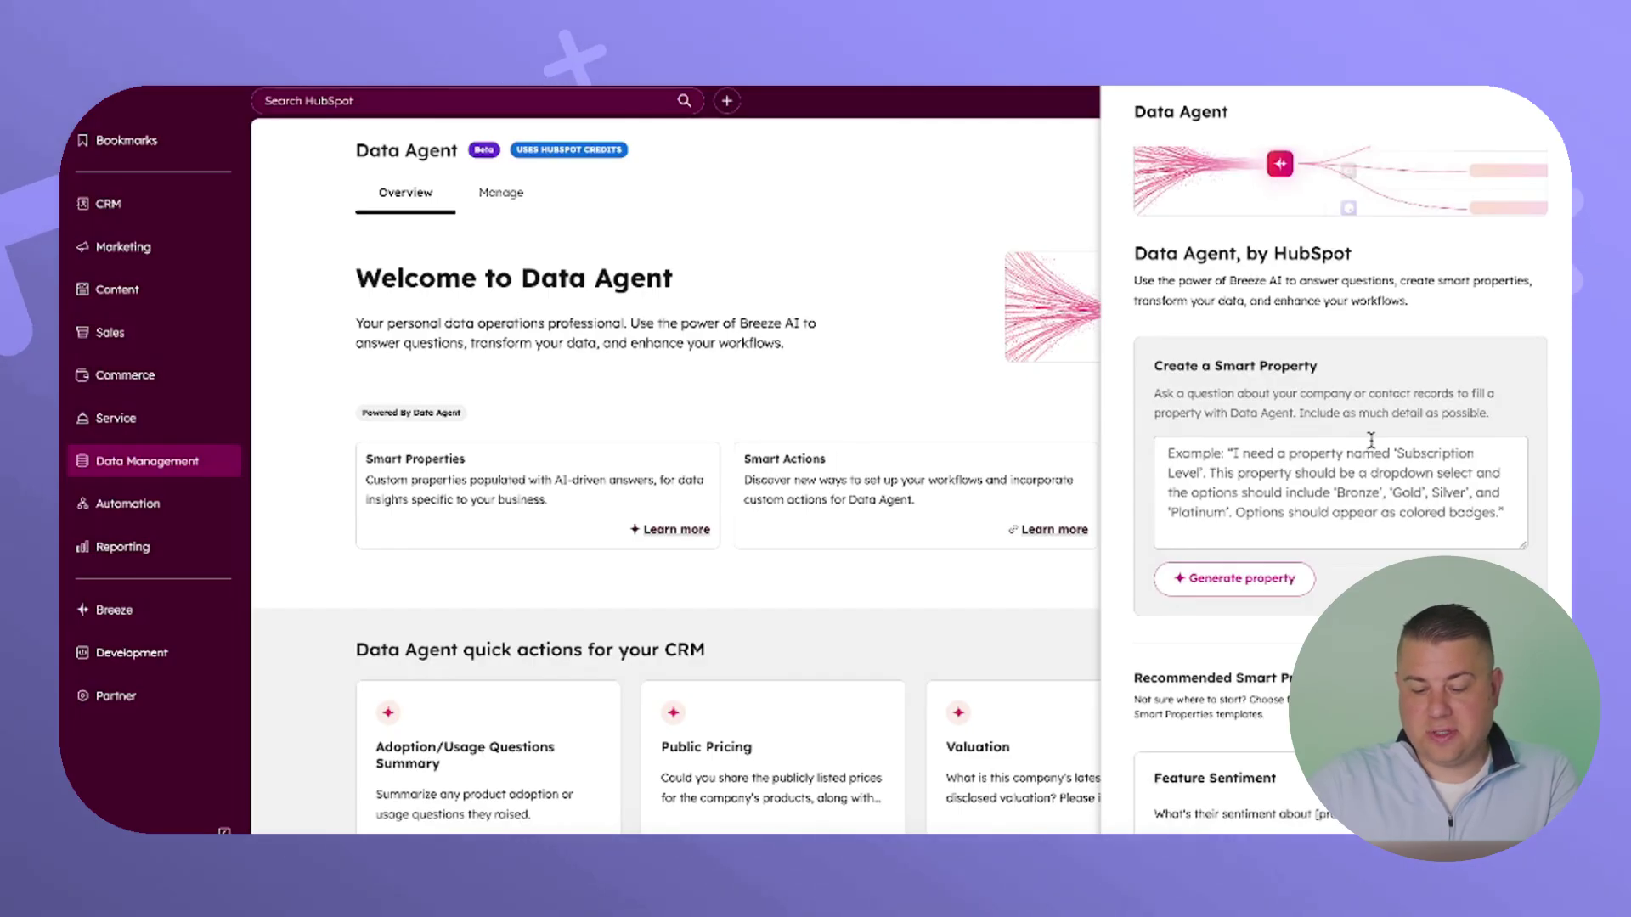
scroll(1370, 439, down, 2)
scroll(1374, 448, up, 2)
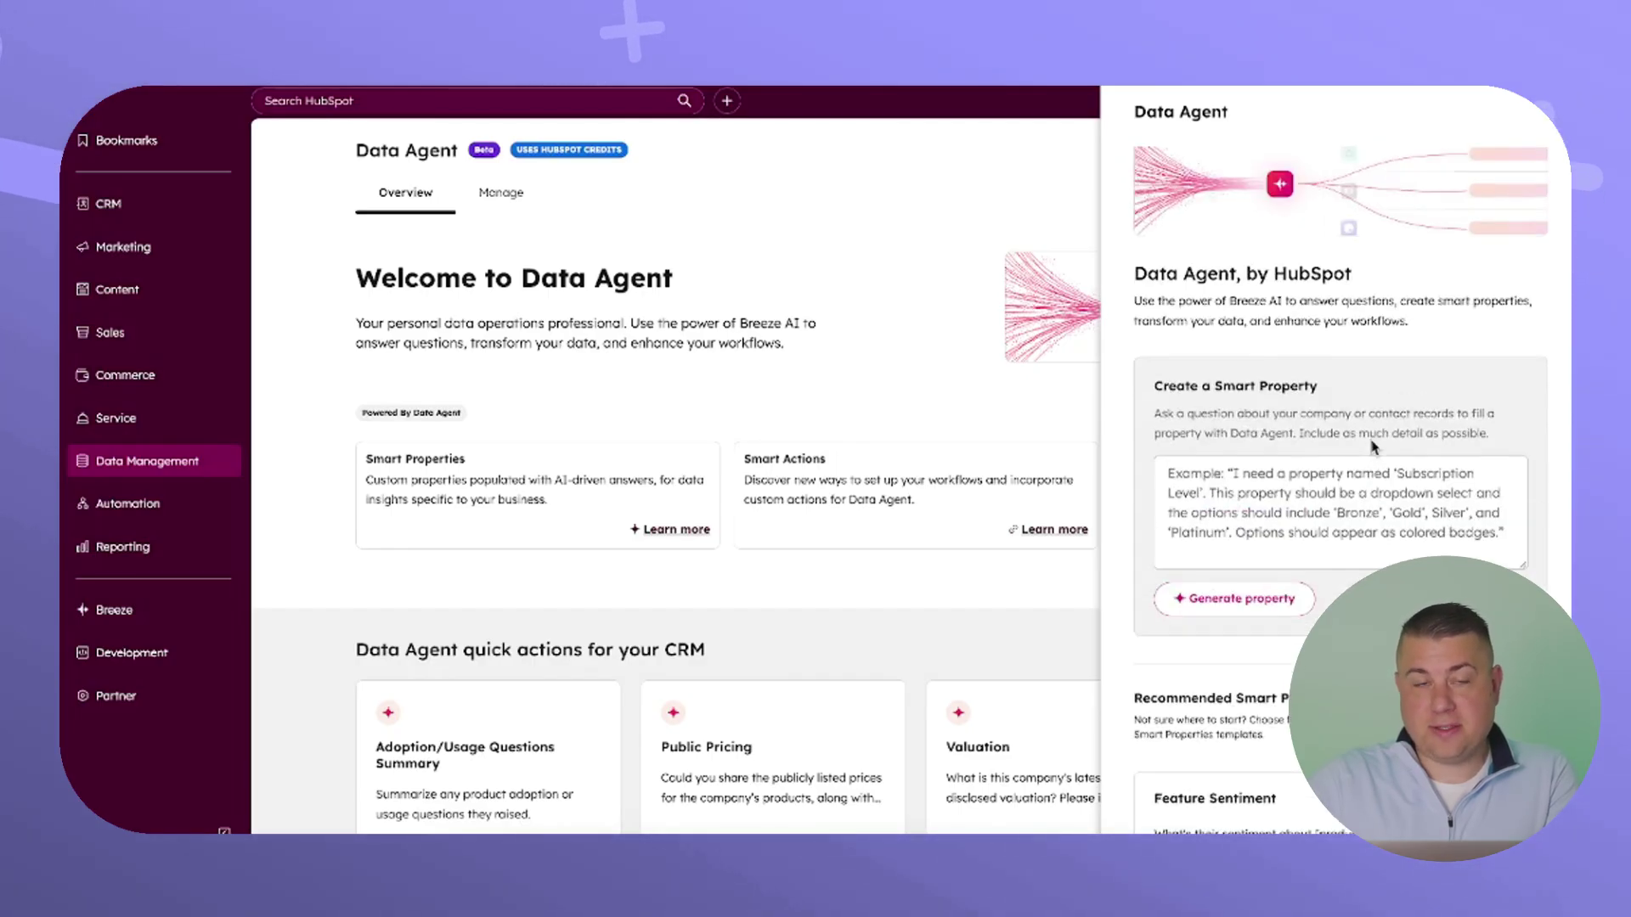
click(1292, 499)
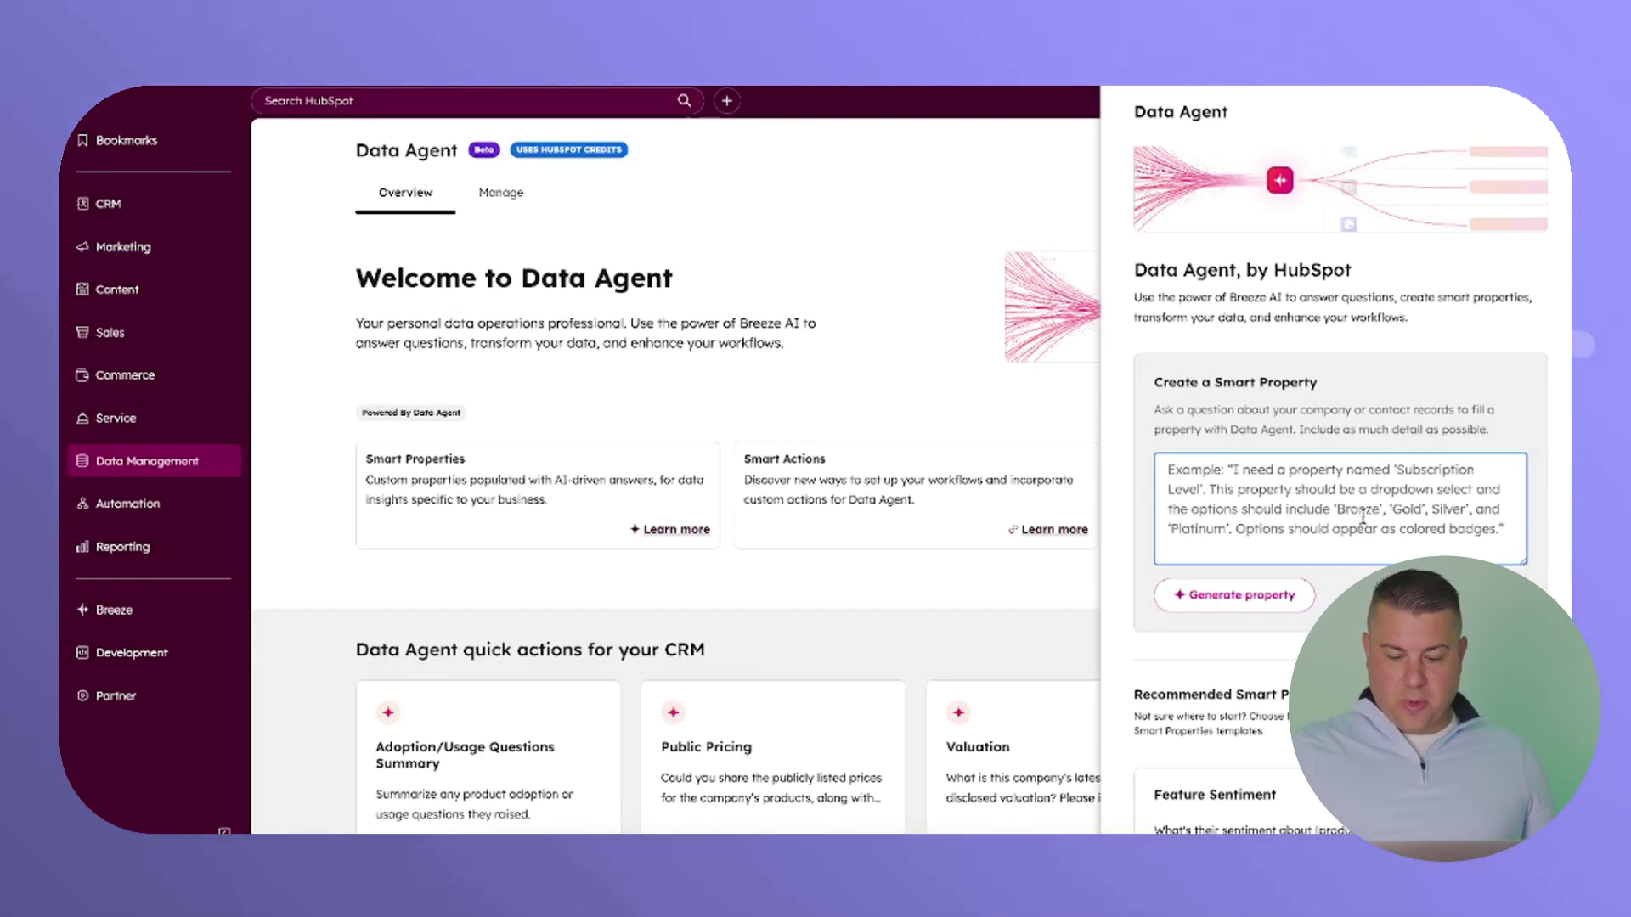
scroll(1363, 517, down, 3)
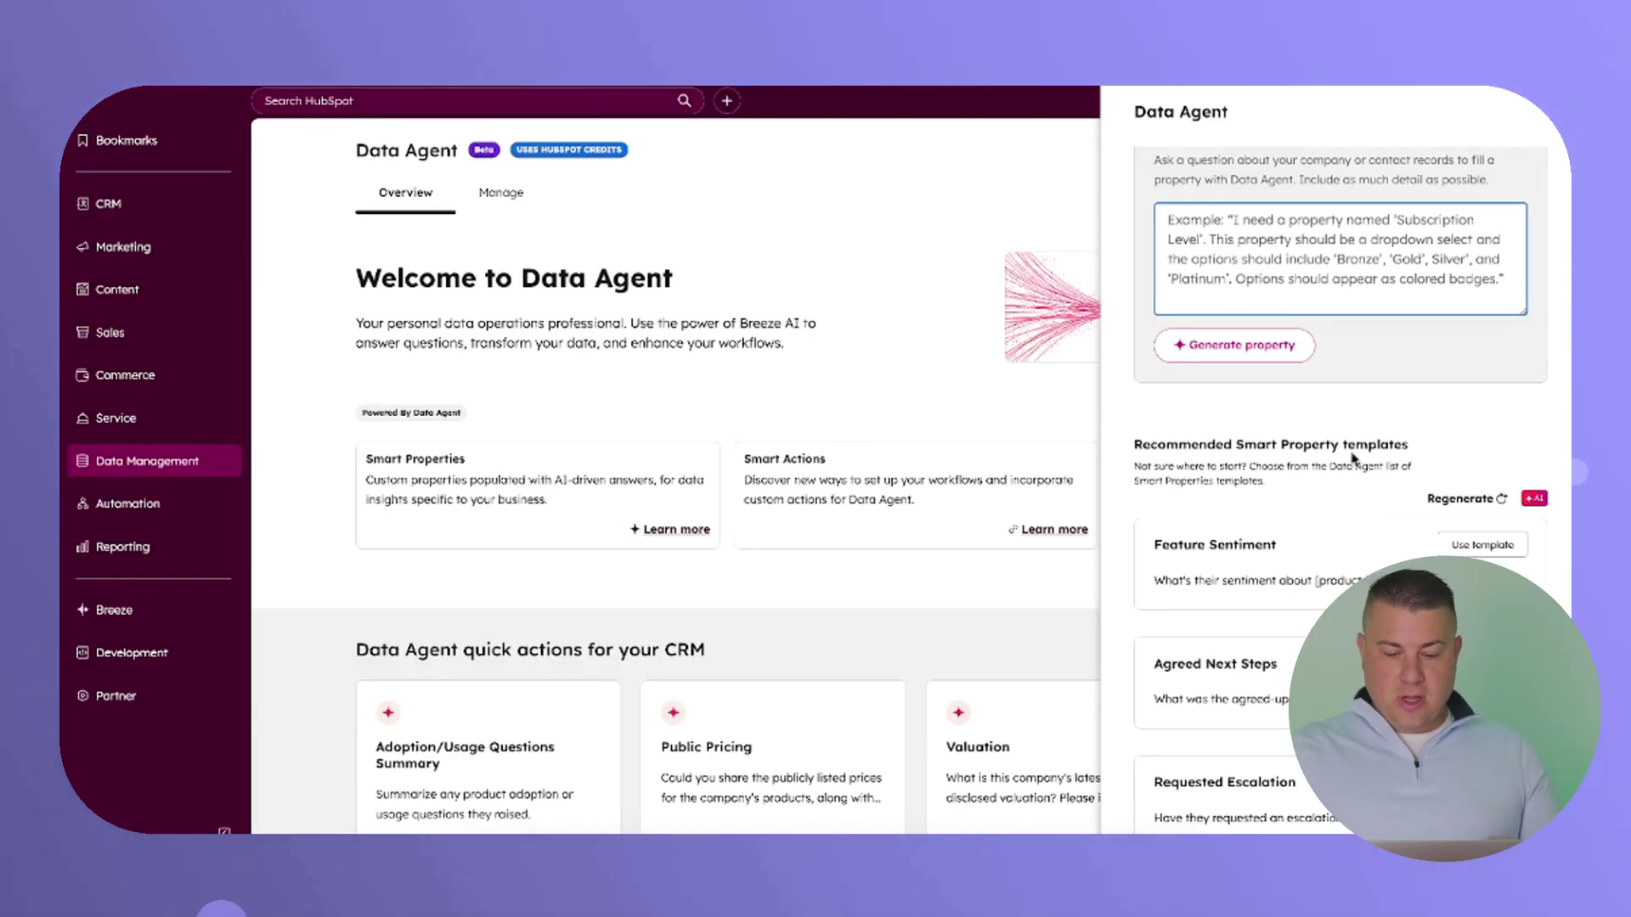
scroll(1315, 462, down, 2)
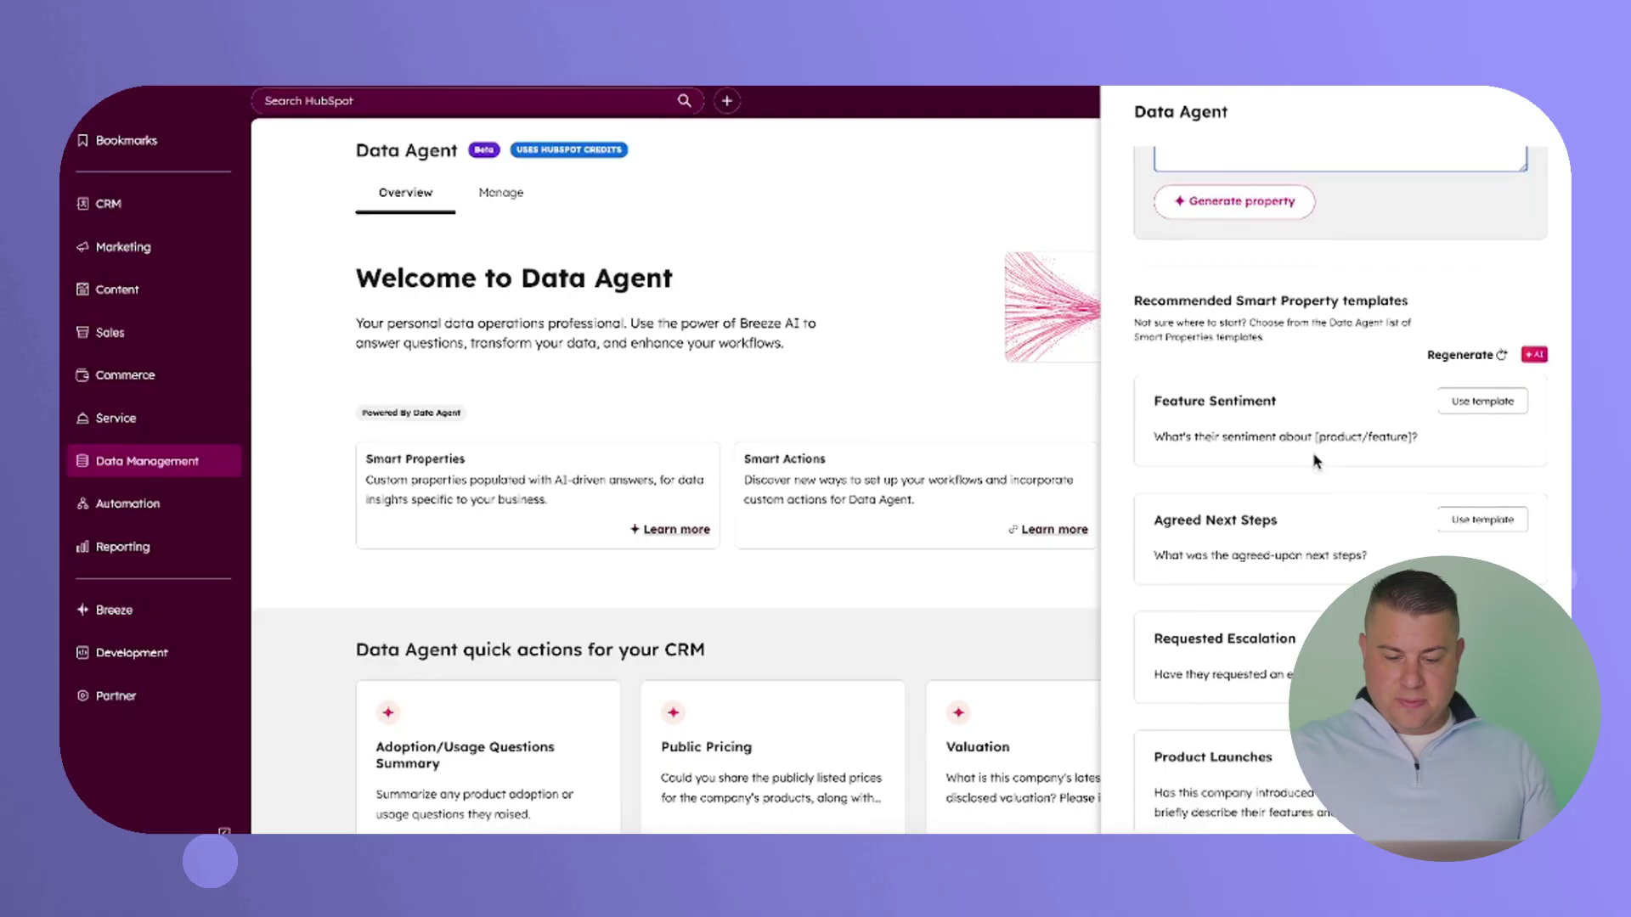
scroll(1308, 357, down, 2)
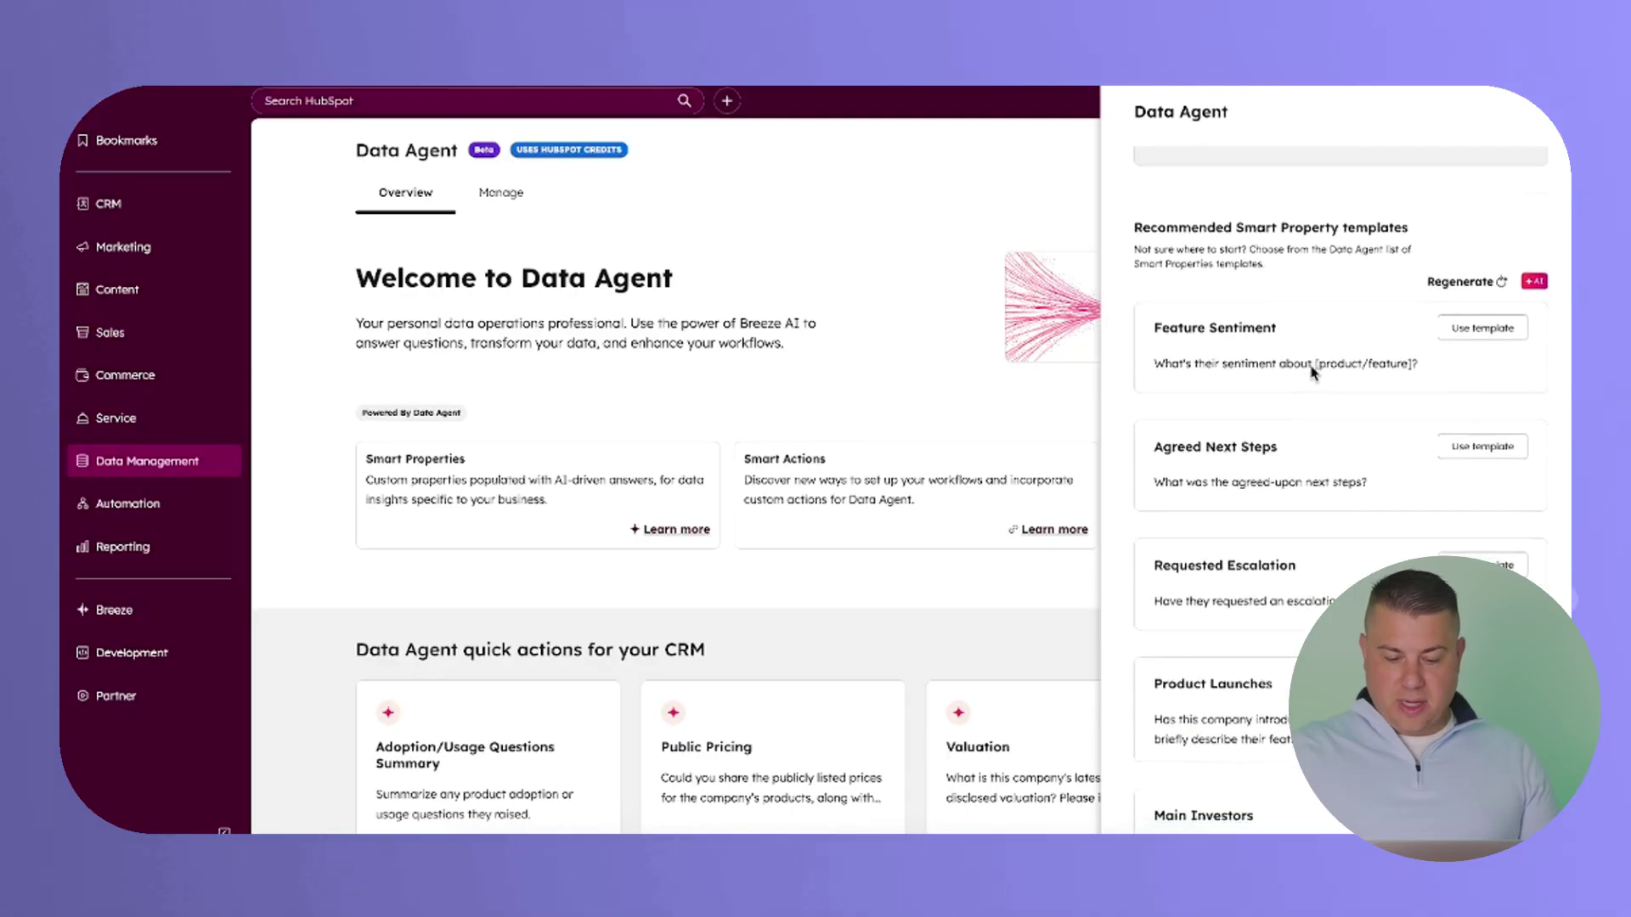
scroll(1312, 372, down, 1)
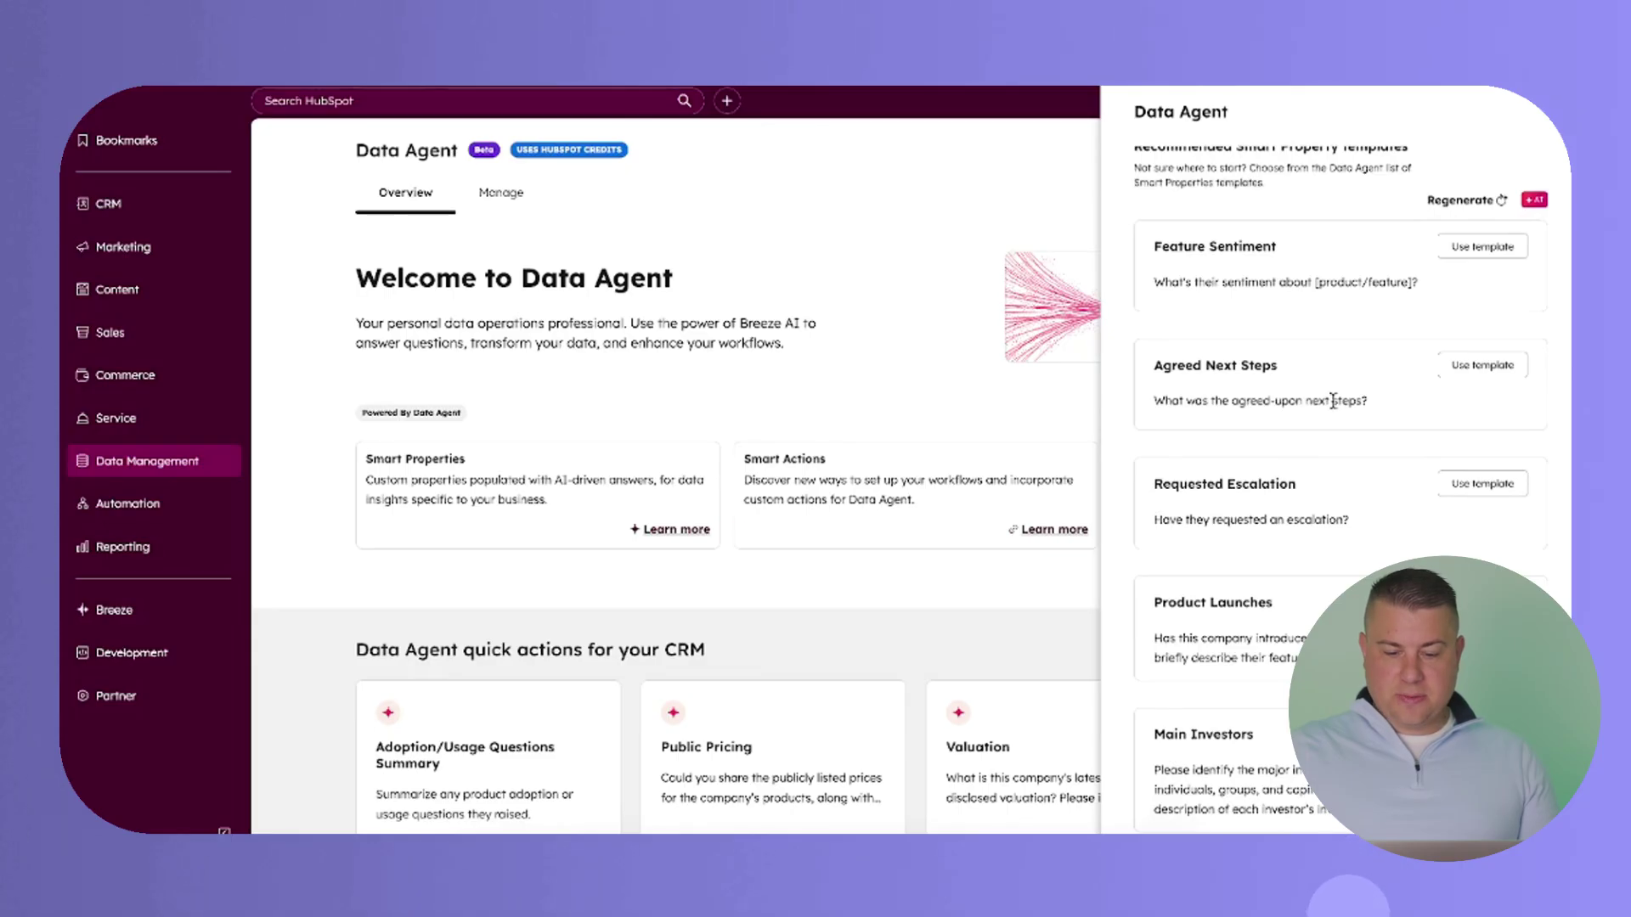
Step: Use the Agreed Next Steps template, filling all contacts enrolled in the 2024 TPG Leads list
click(1491, 368)
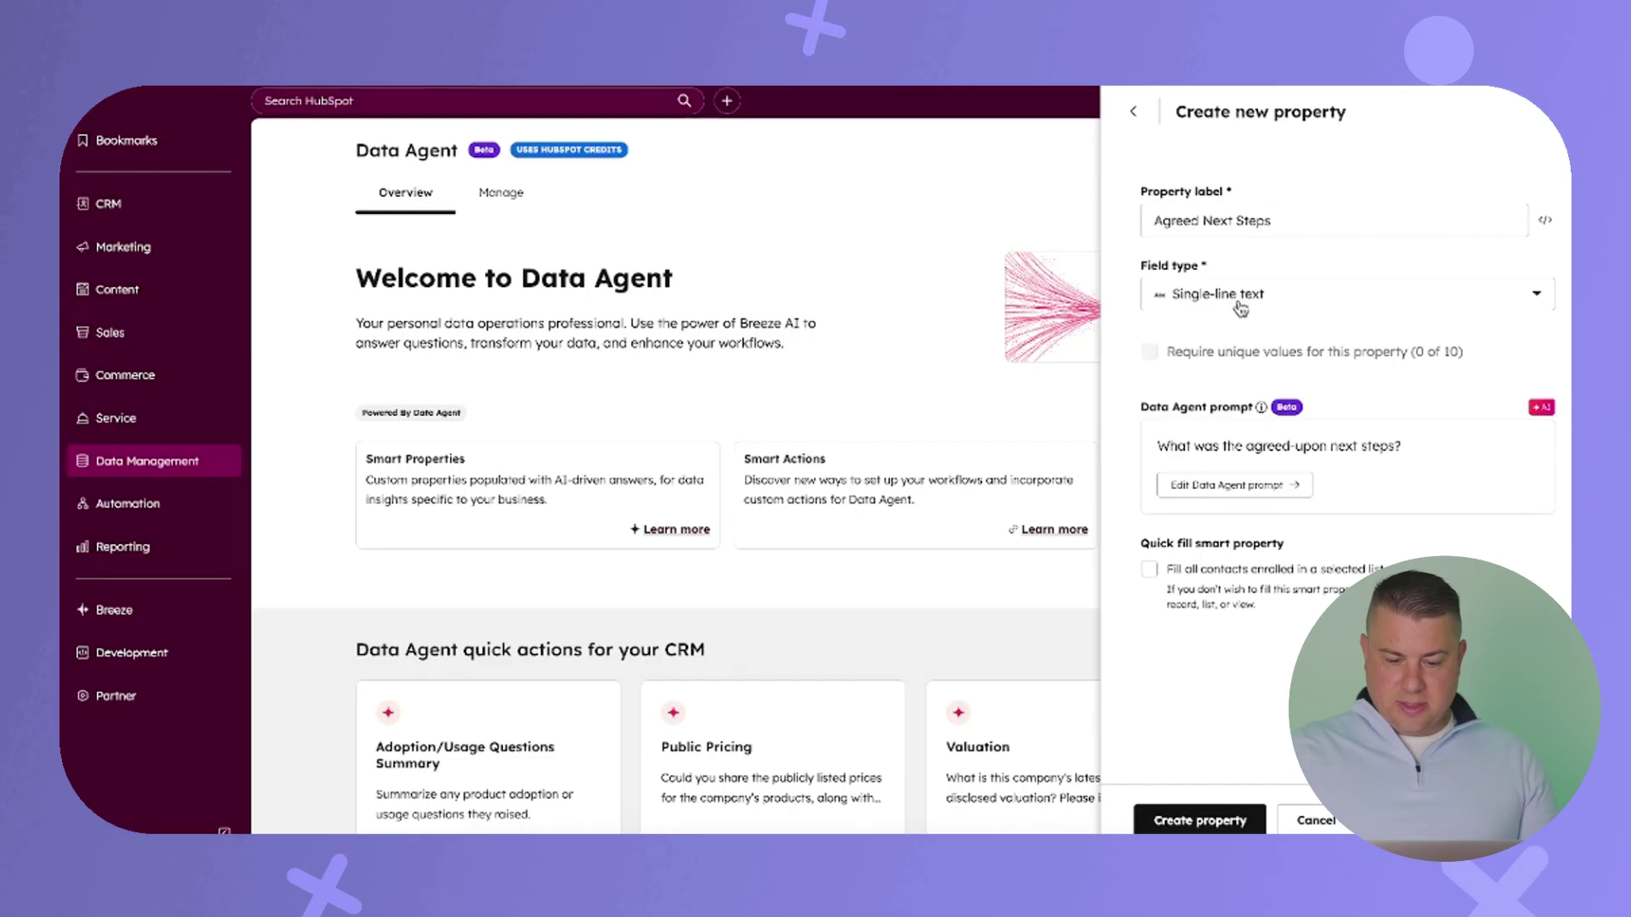
click(1150, 570)
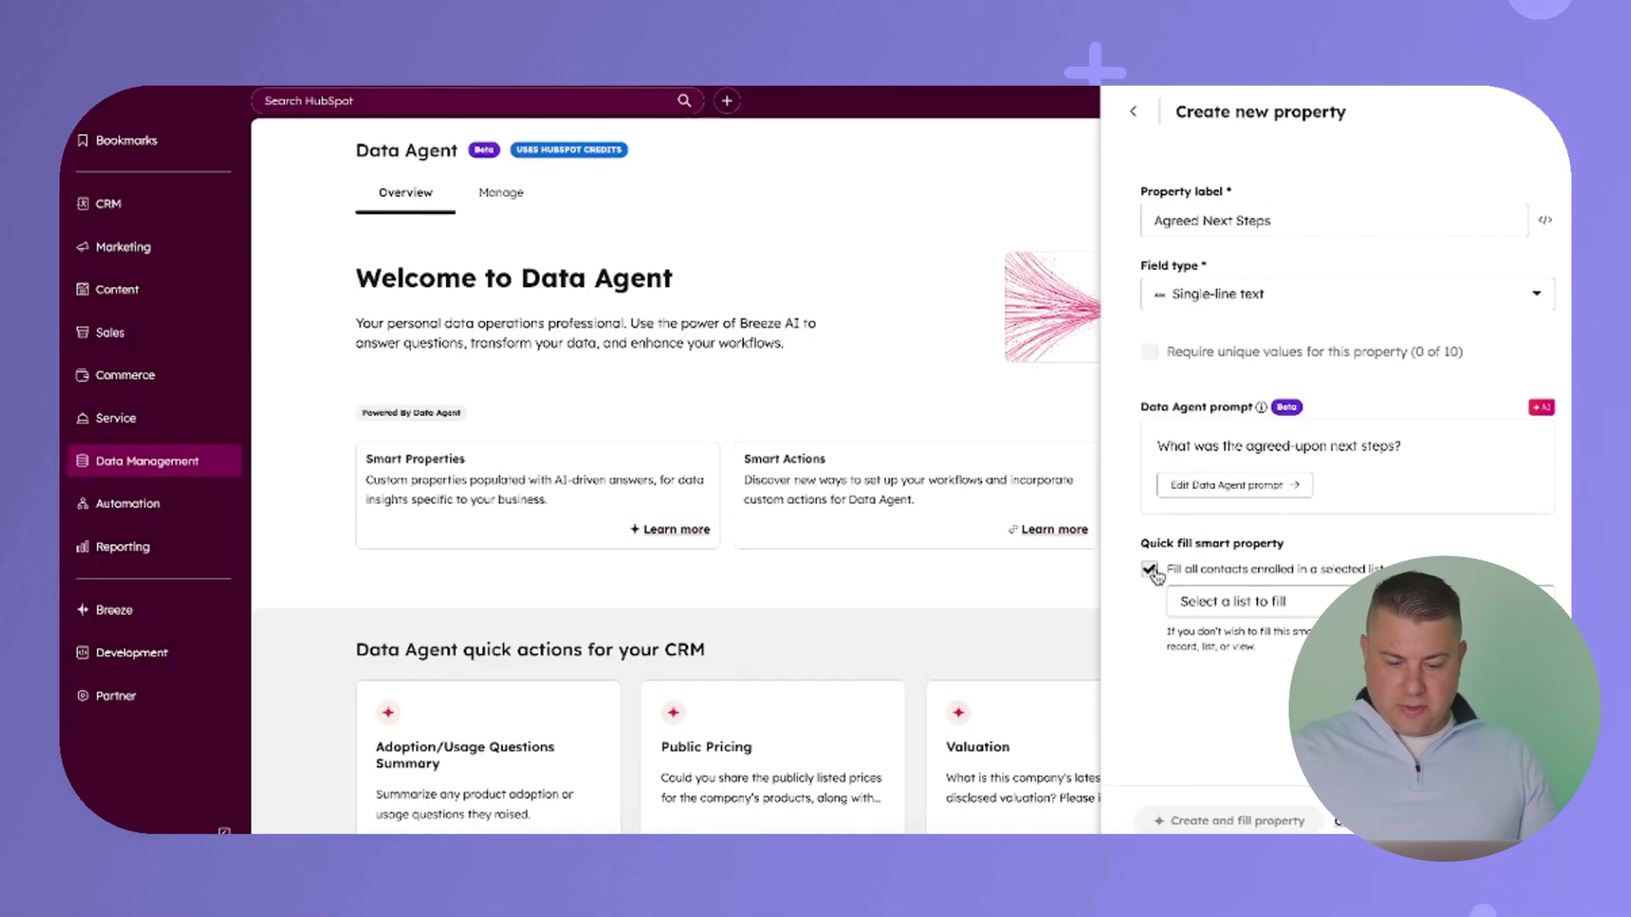
click(1245, 619)
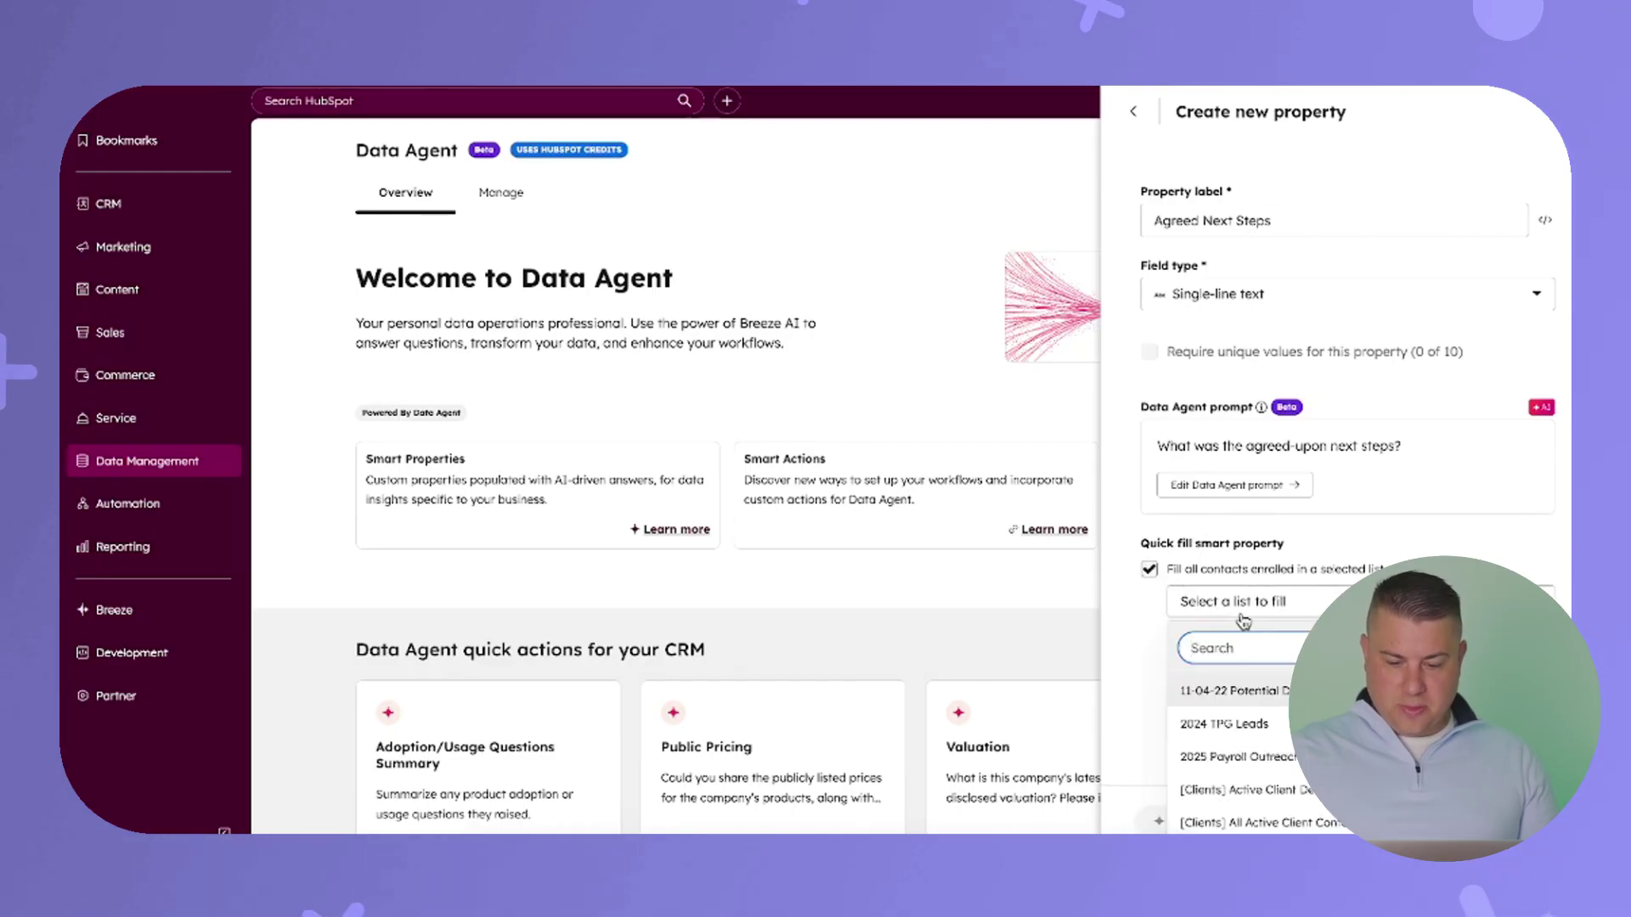
click(1243, 620)
click(1243, 620)
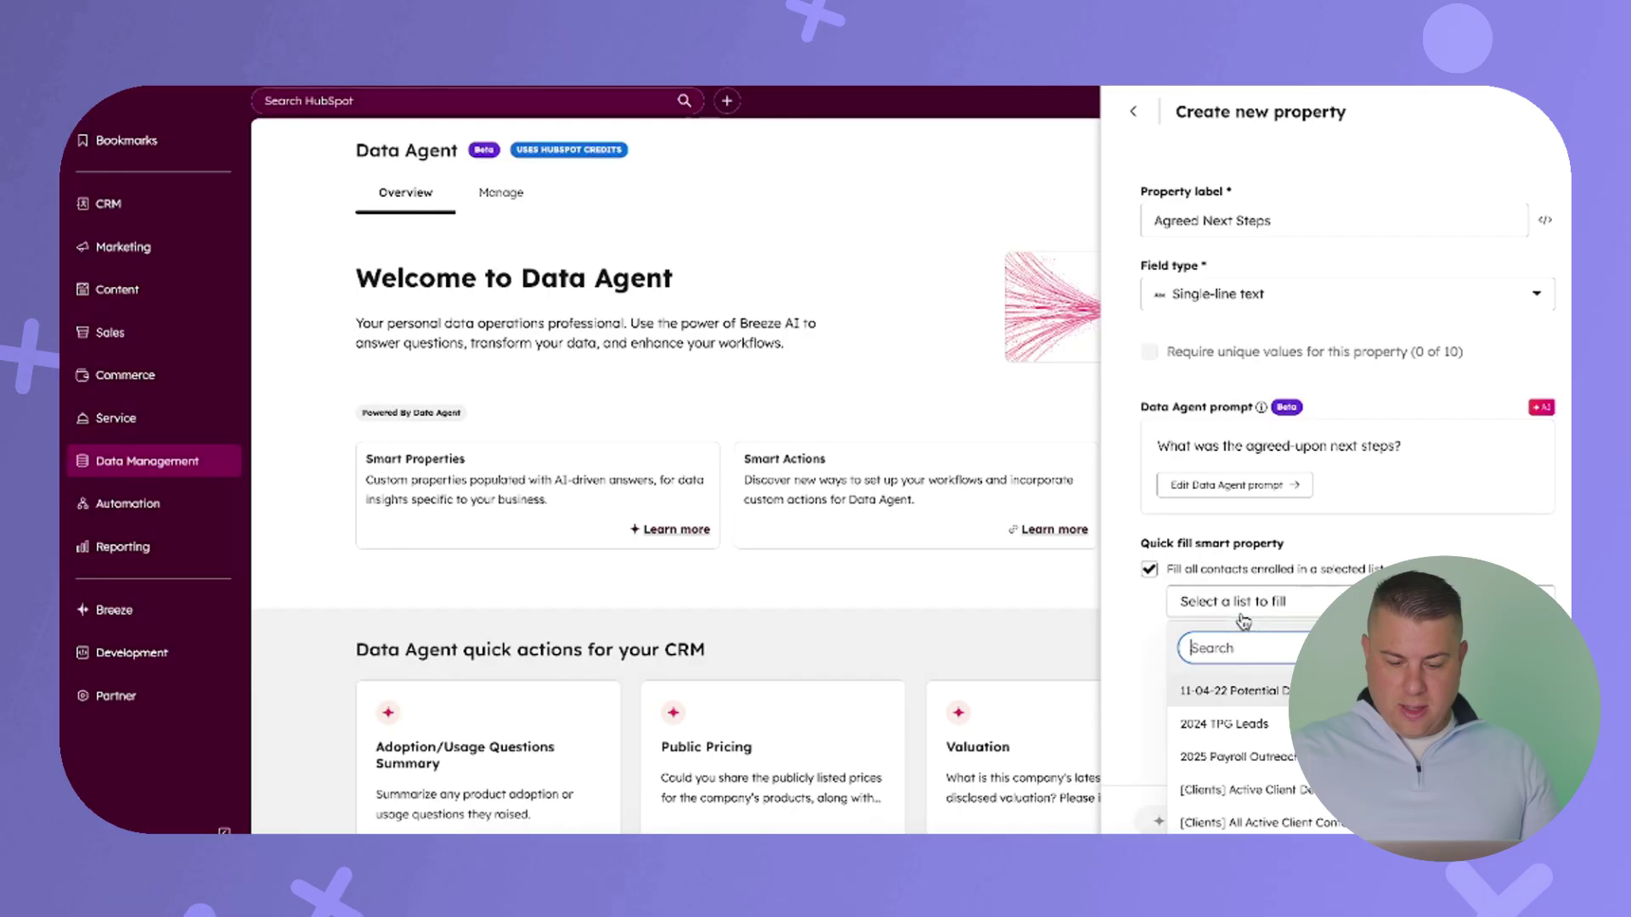
click(1284, 731)
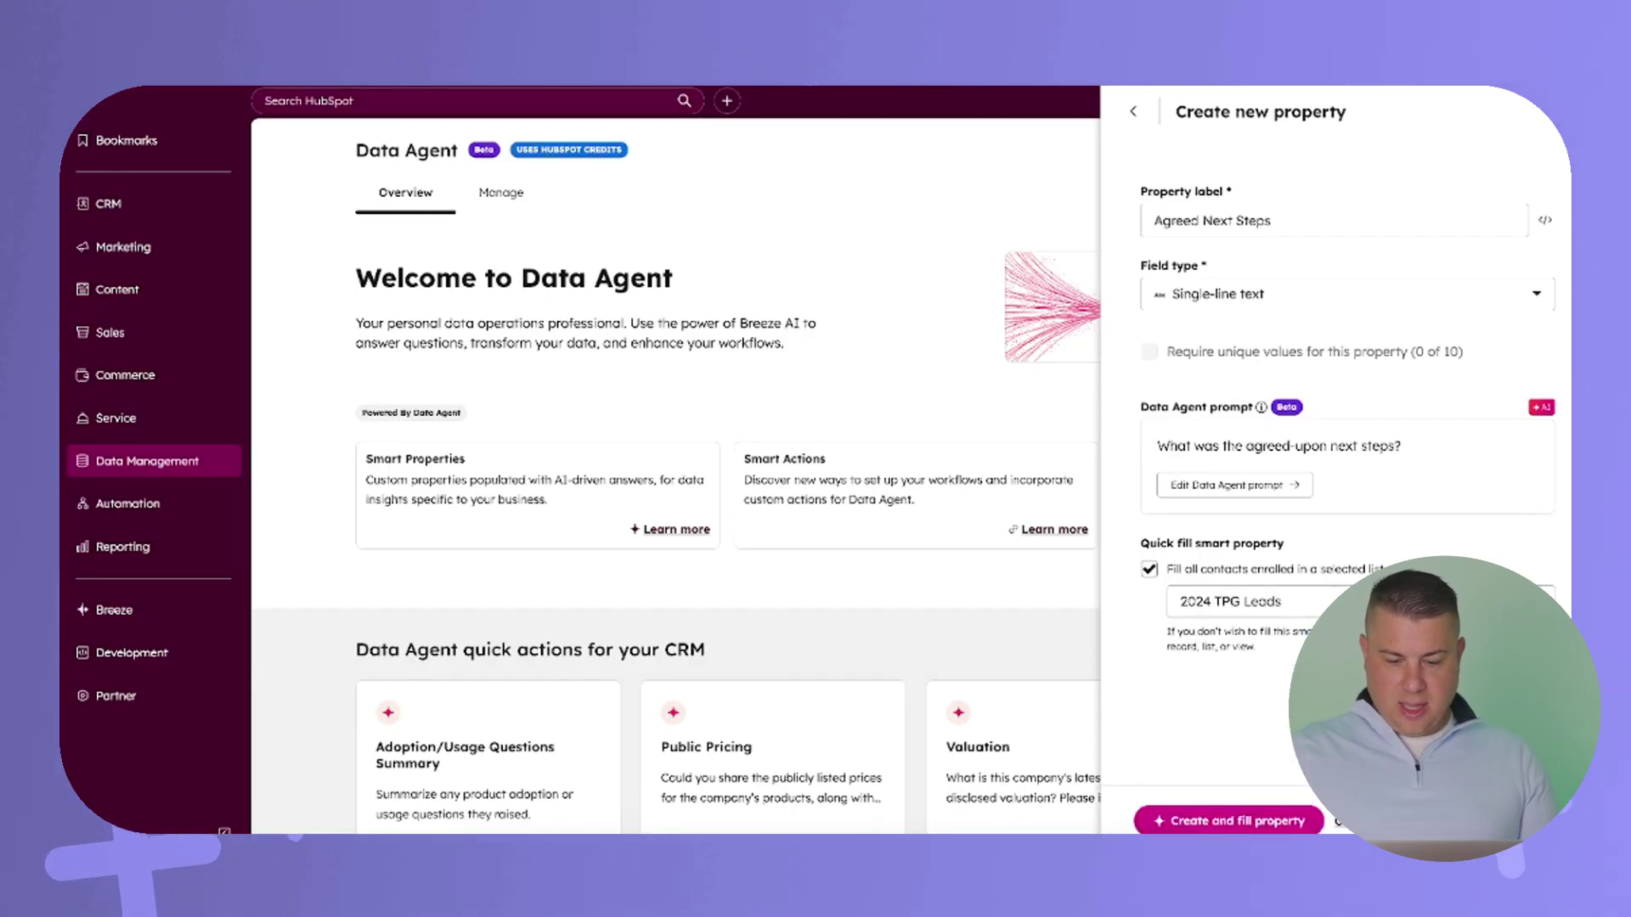
Step: In the Data Agent prompt settings, try Property data, then set the source to Call transcripts
click(1242, 821)
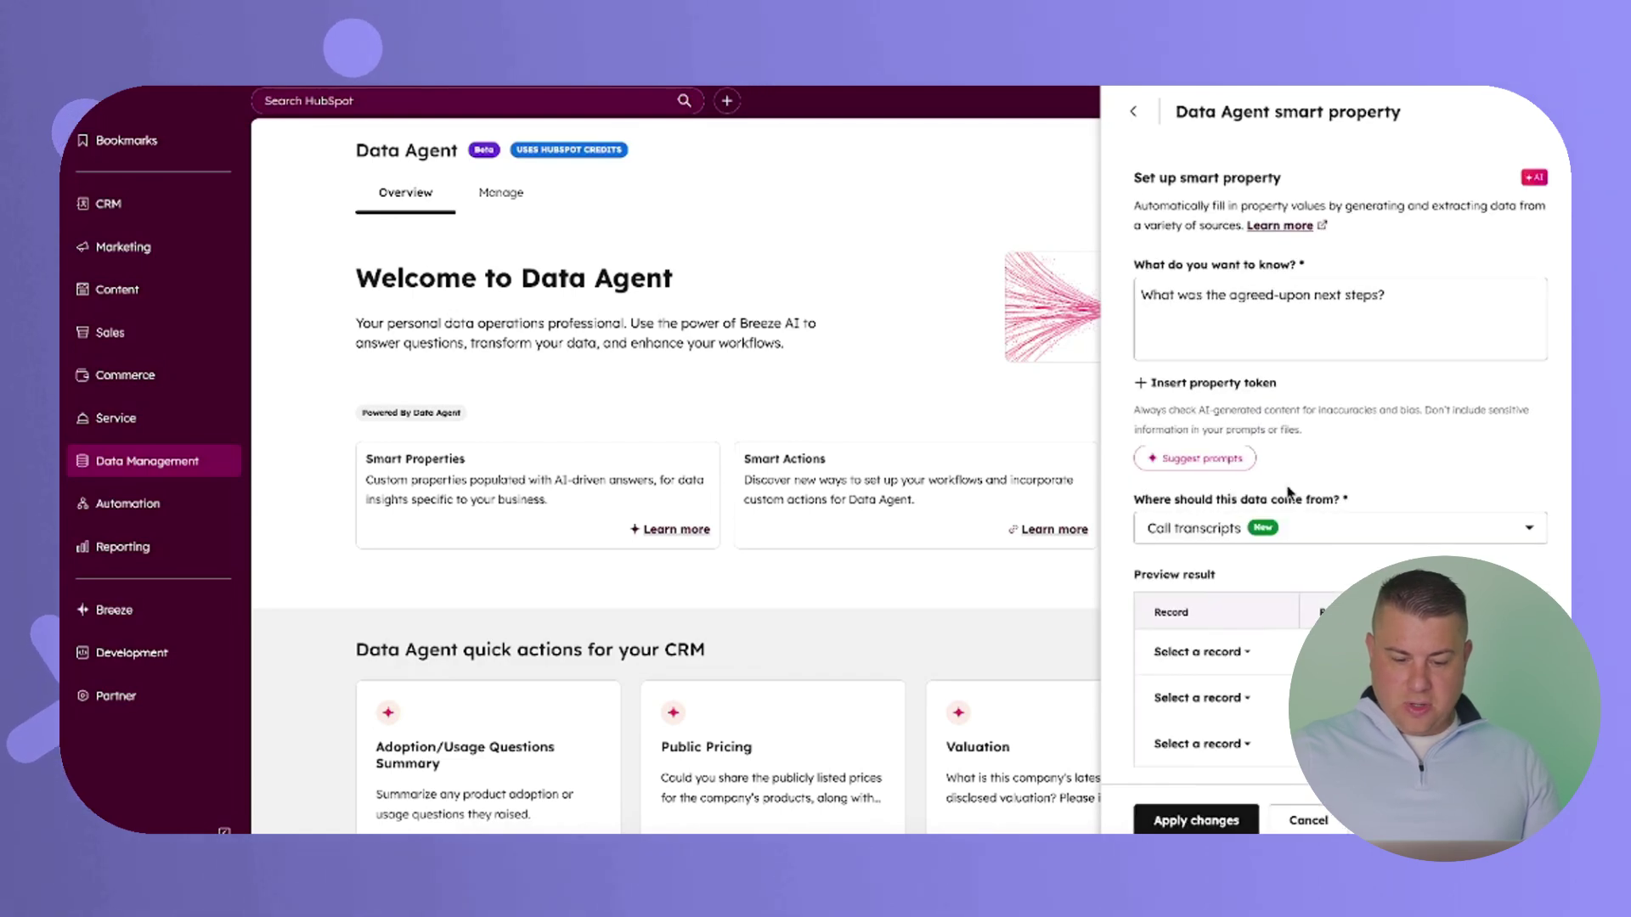
scroll(1289, 493, down, 1)
click(1339, 508)
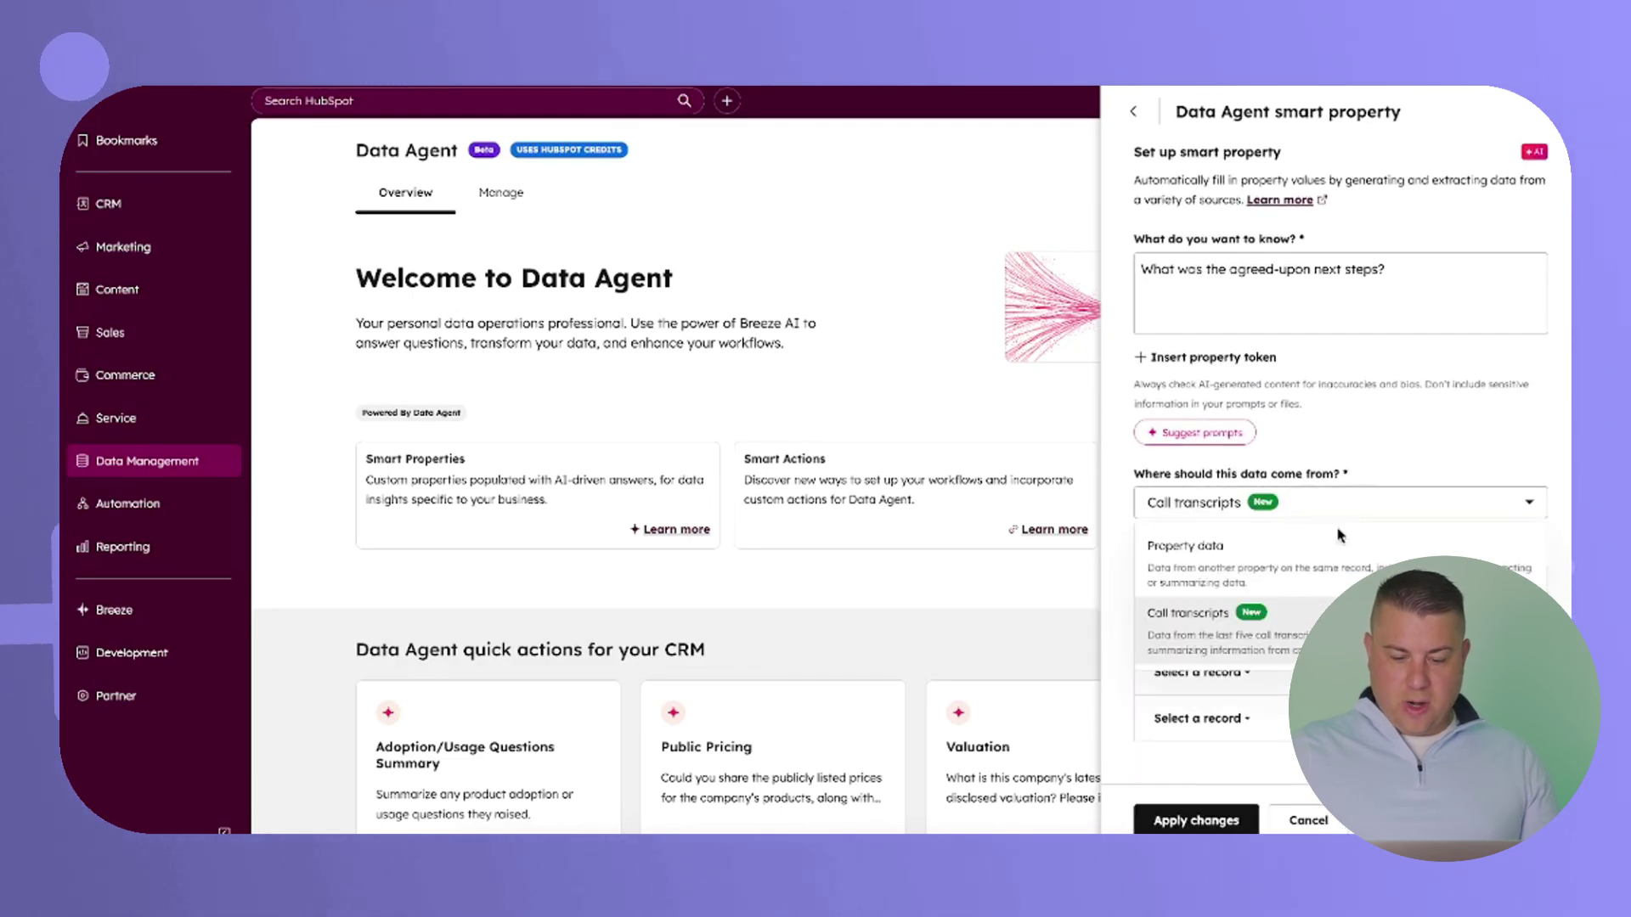
click(1351, 575)
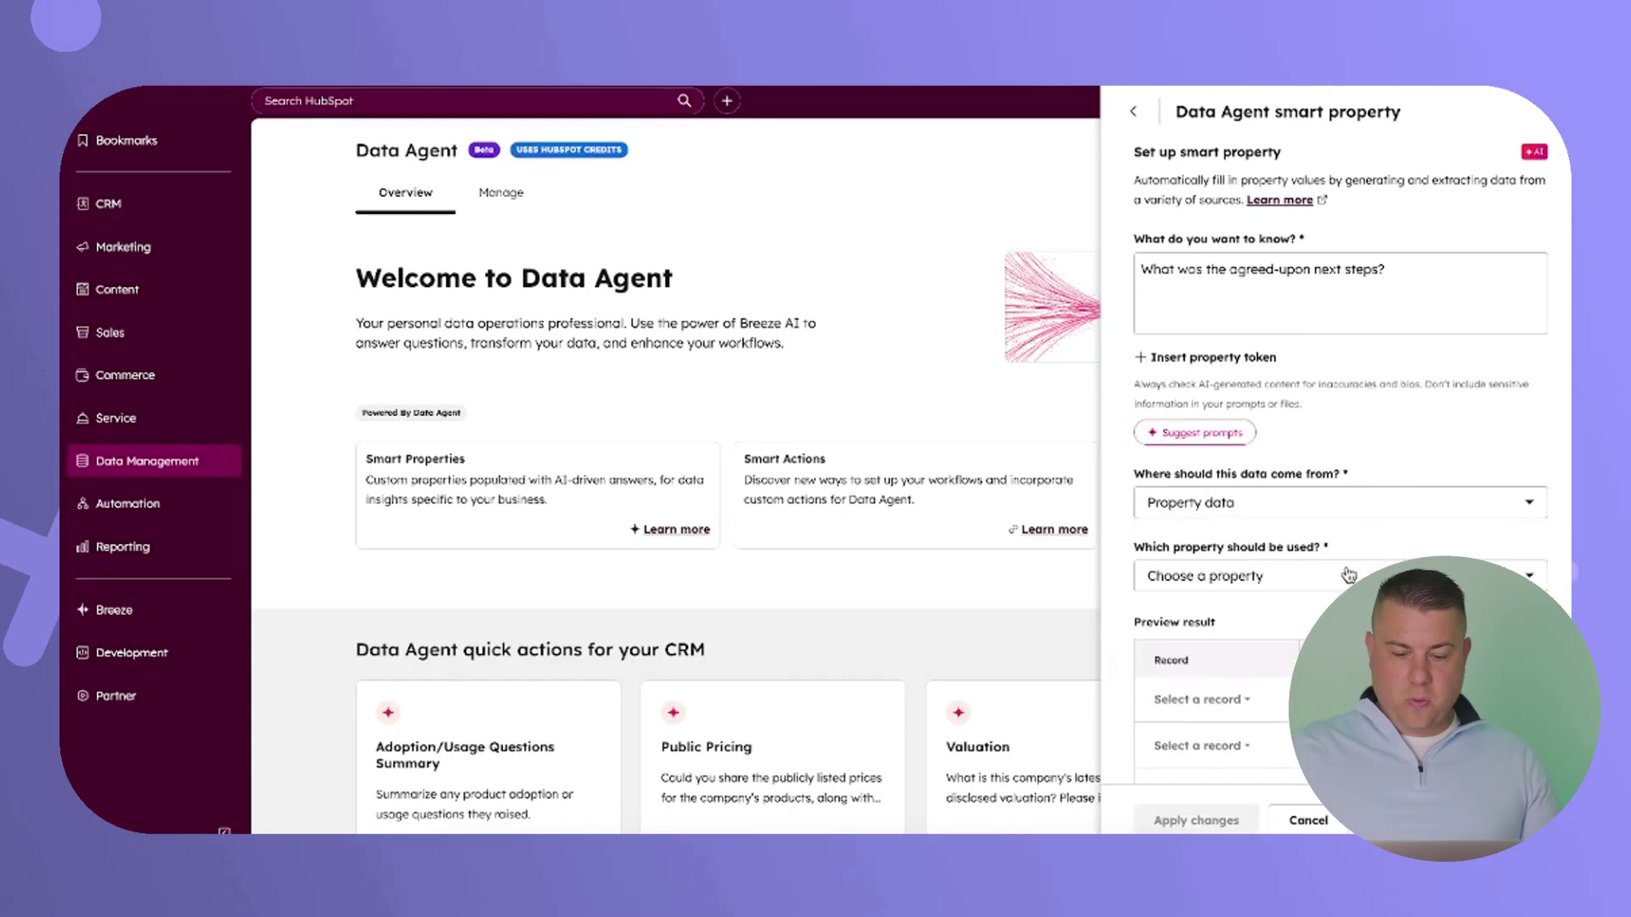
click(1291, 503)
click(1287, 627)
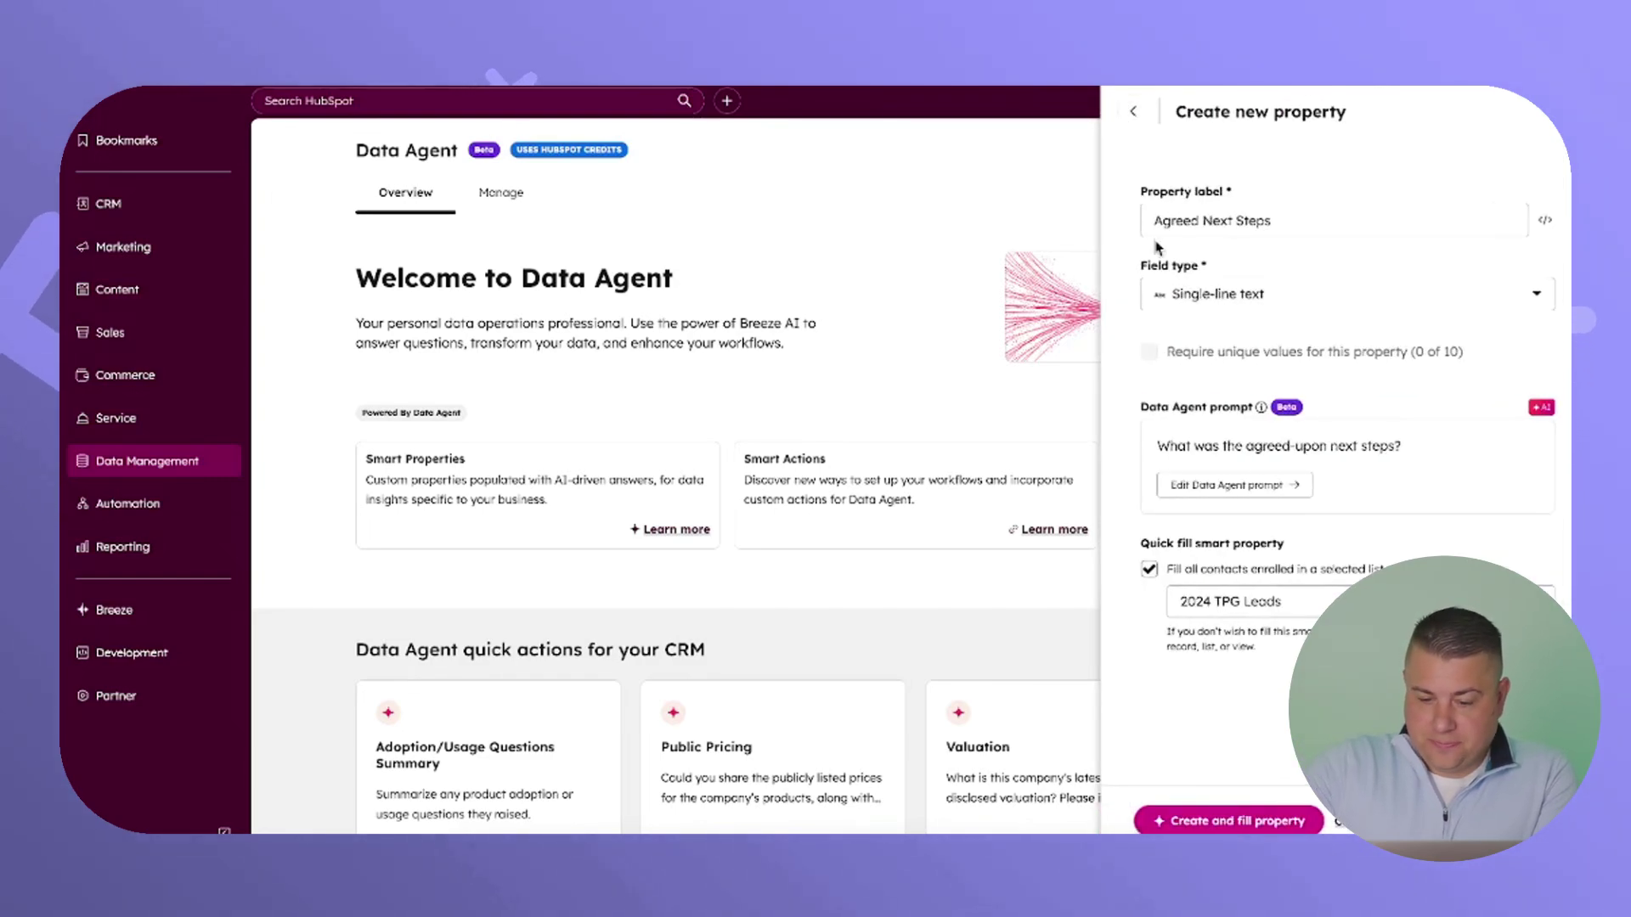
Step: Review the prompt and source settings again, then return to the new property form
click(1270, 488)
scroll(1343, 544, down, 1)
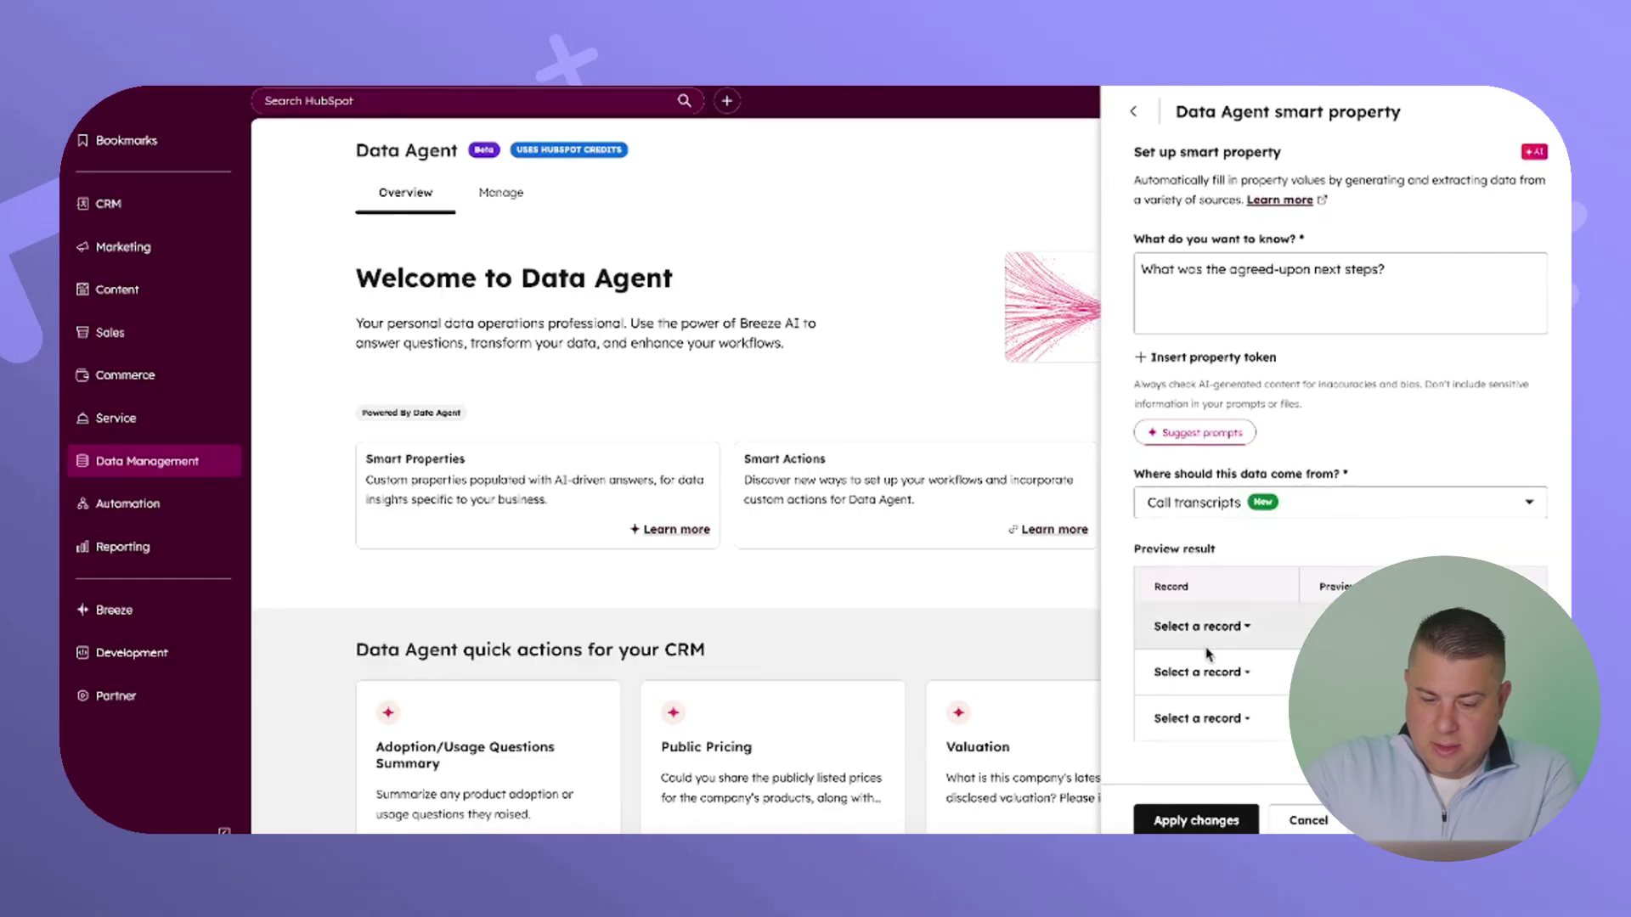
scroll(1288, 337, up, 1)
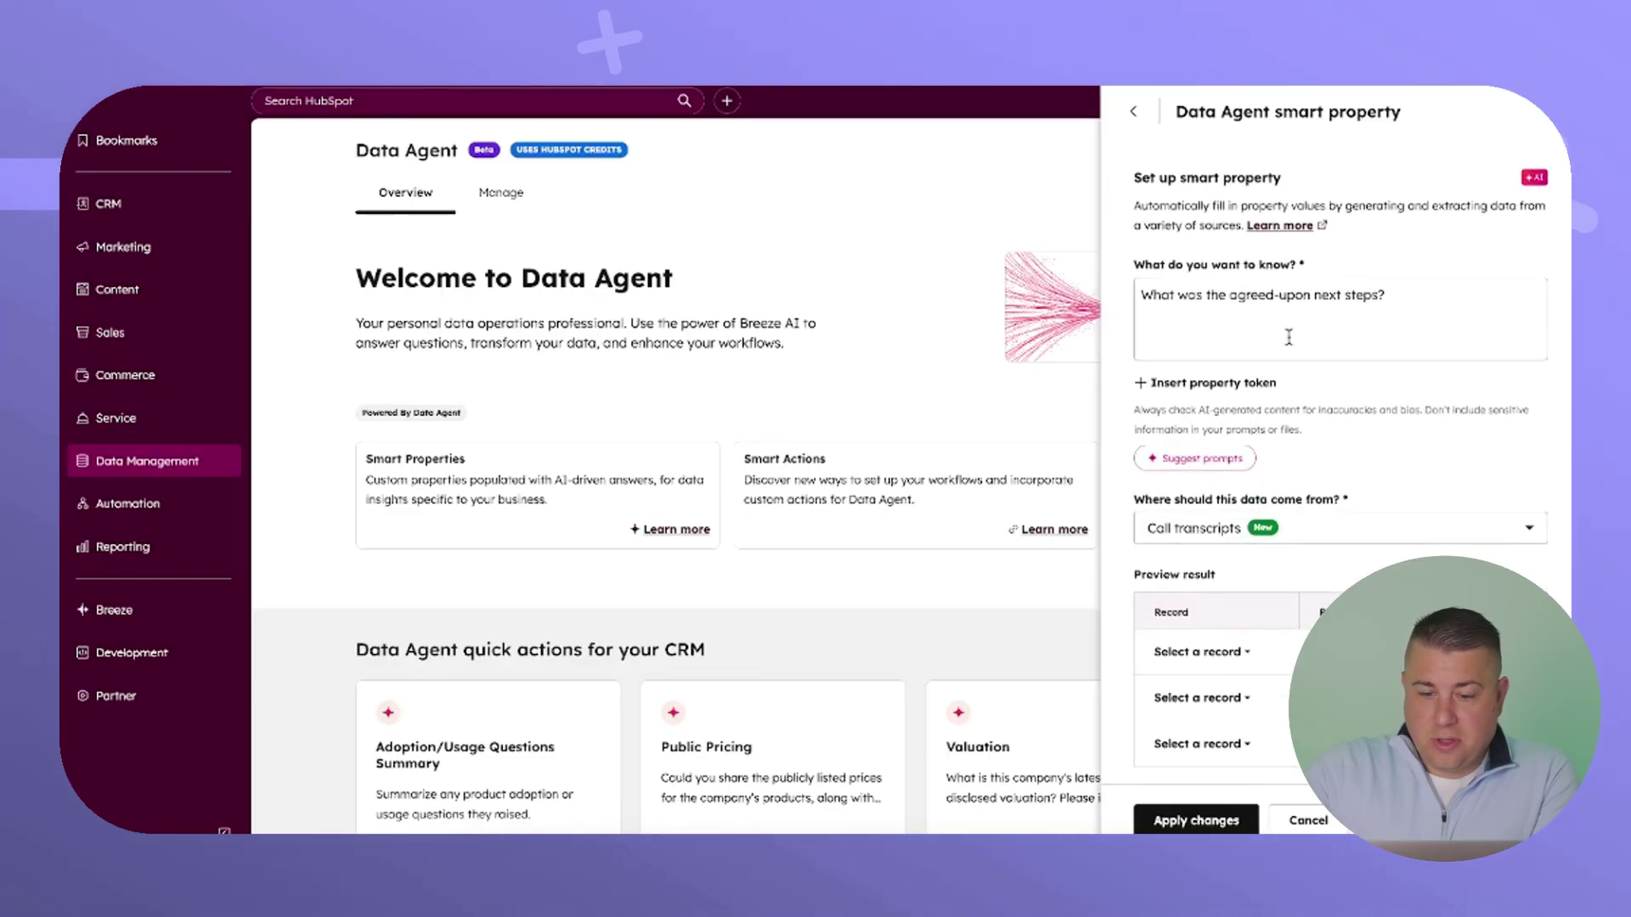
click(1139, 115)
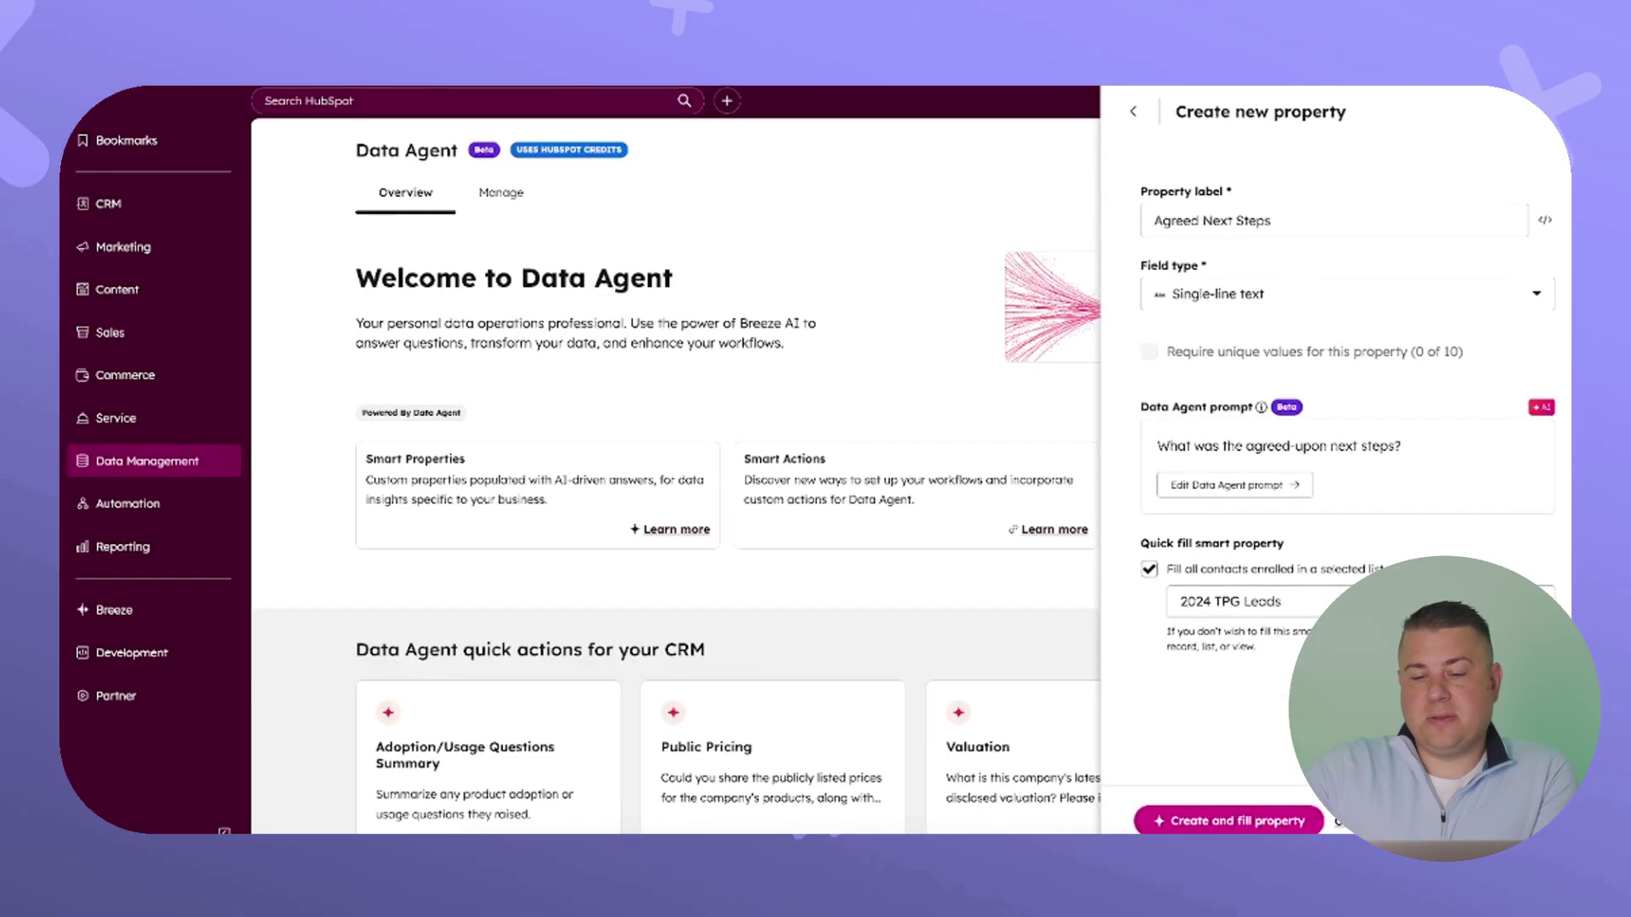
Step: Close the property panel and enroll the entire account in the Data Studio beta from Datasets
click(1133, 111)
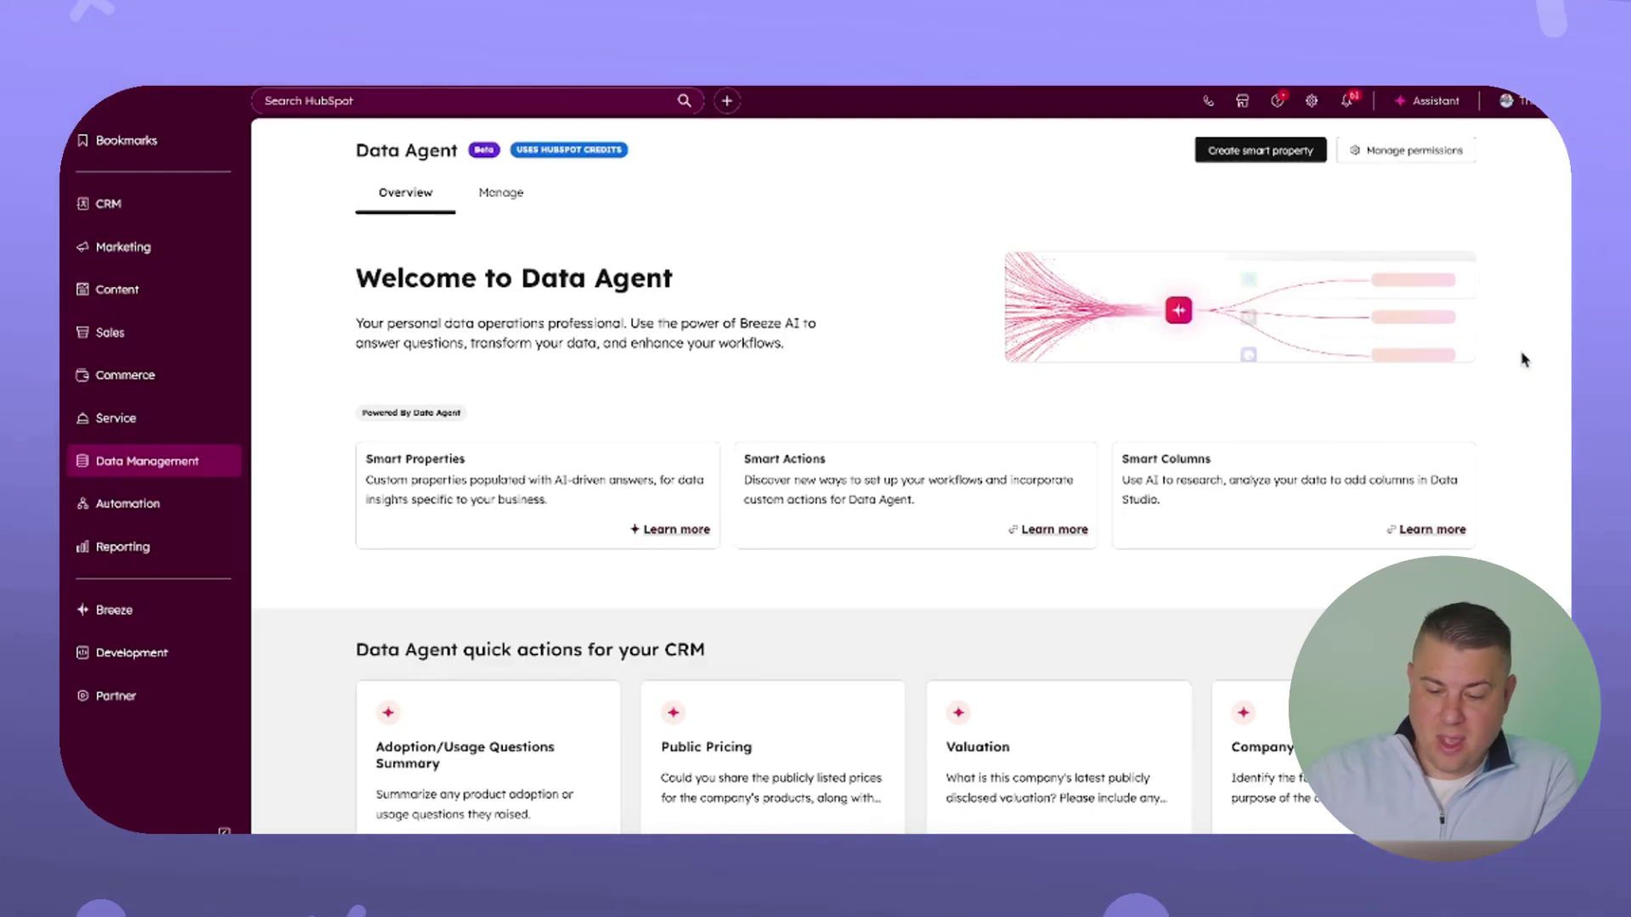
click(1377, 469)
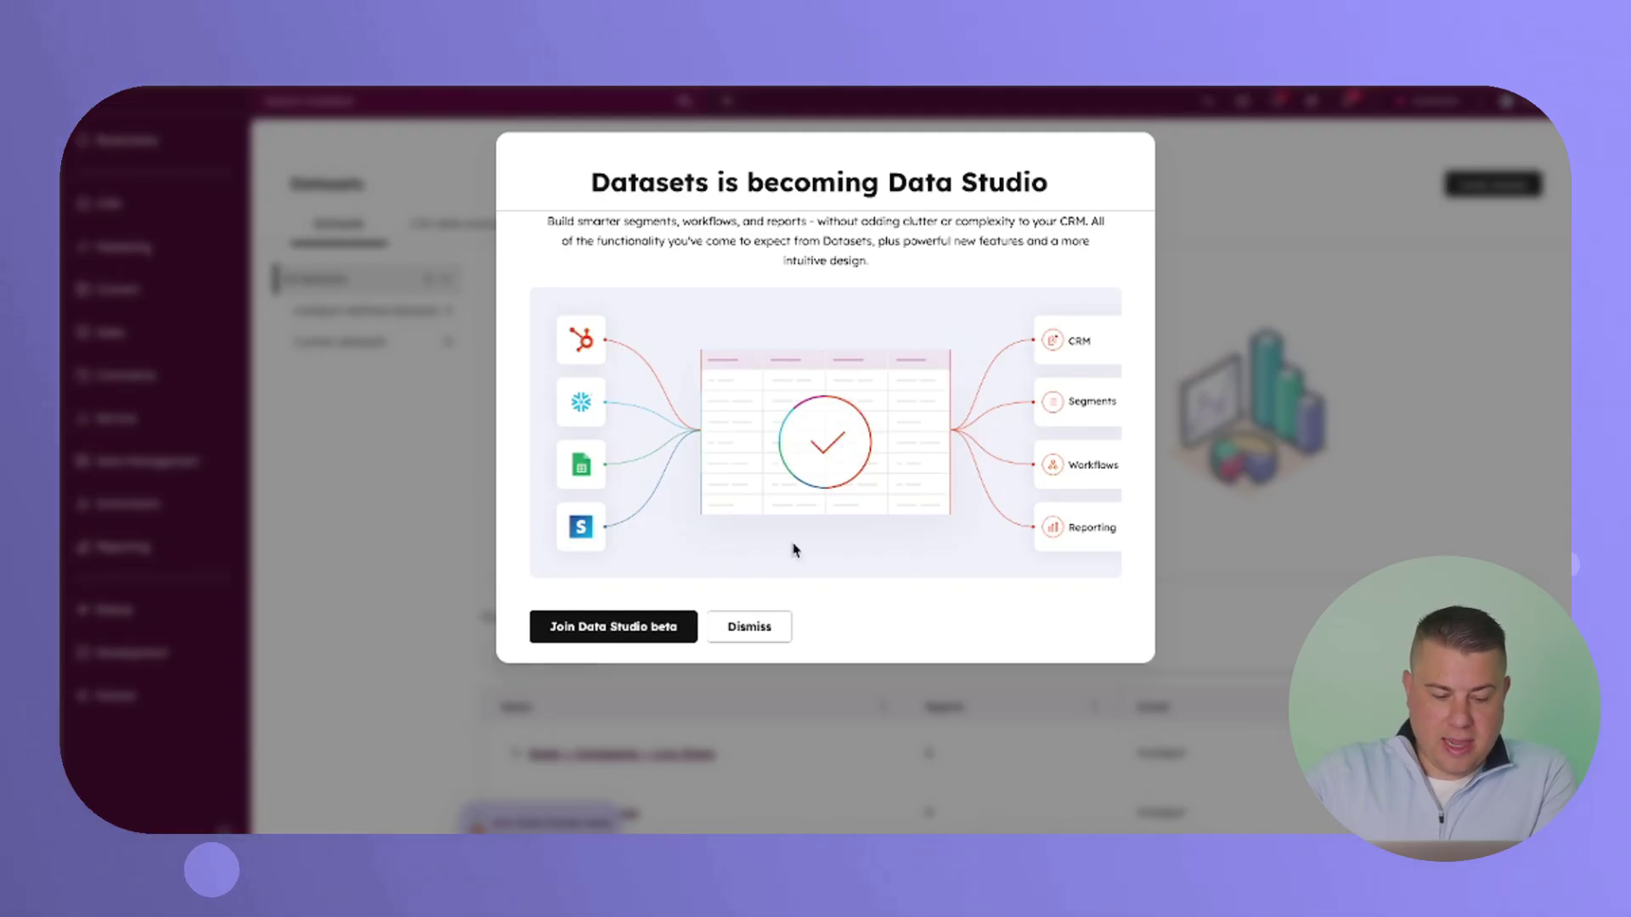
click(640, 636)
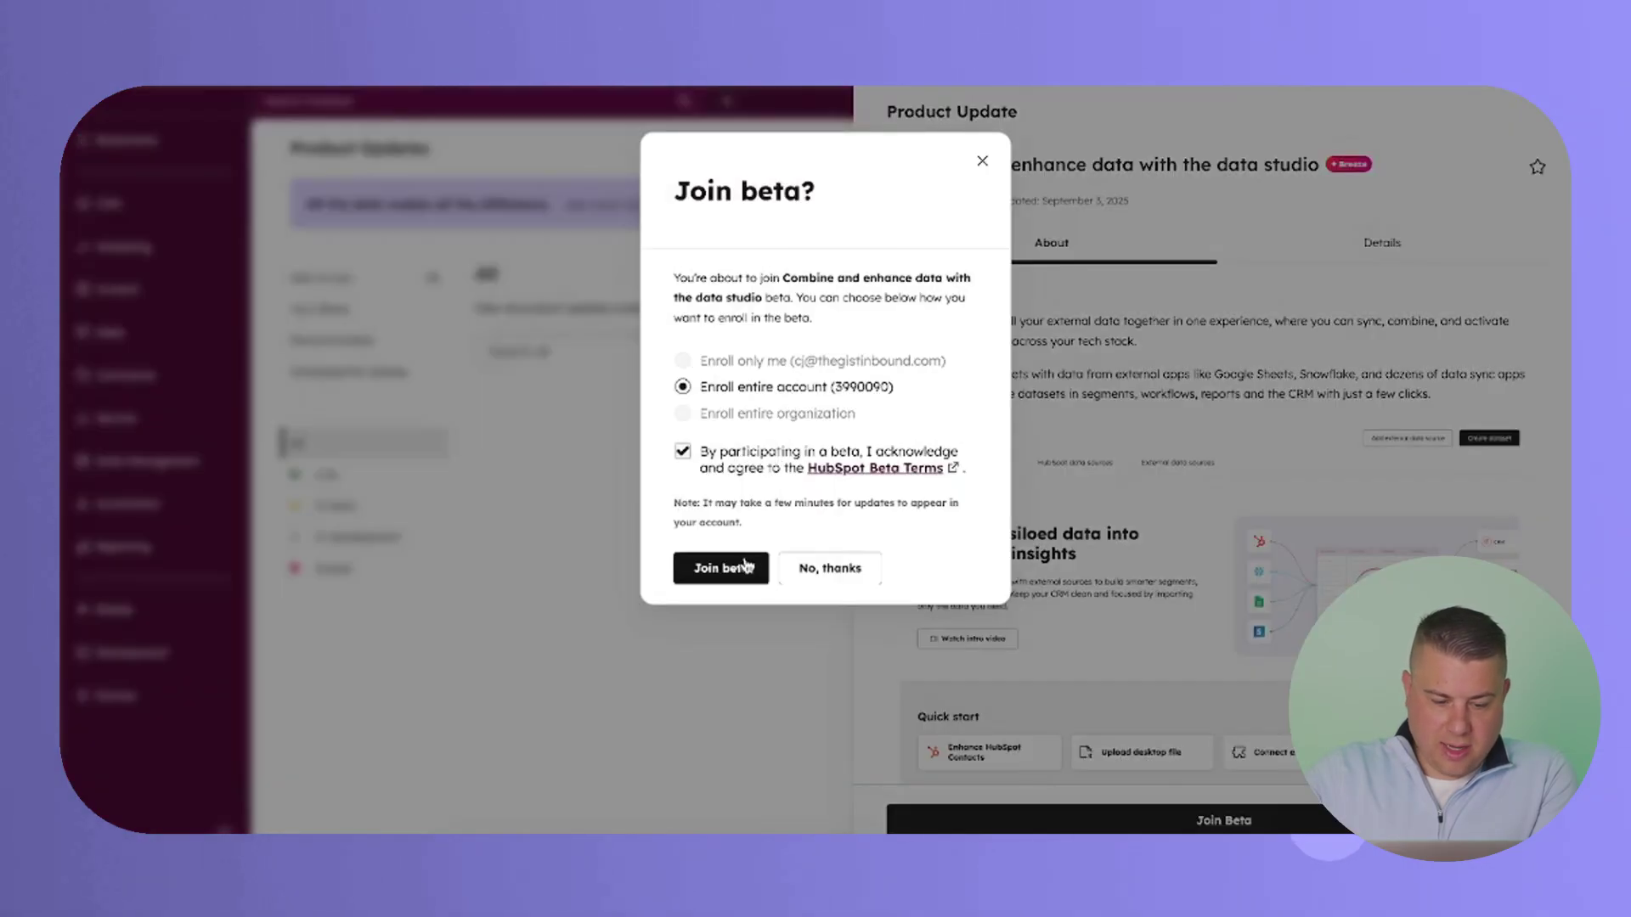
click(746, 578)
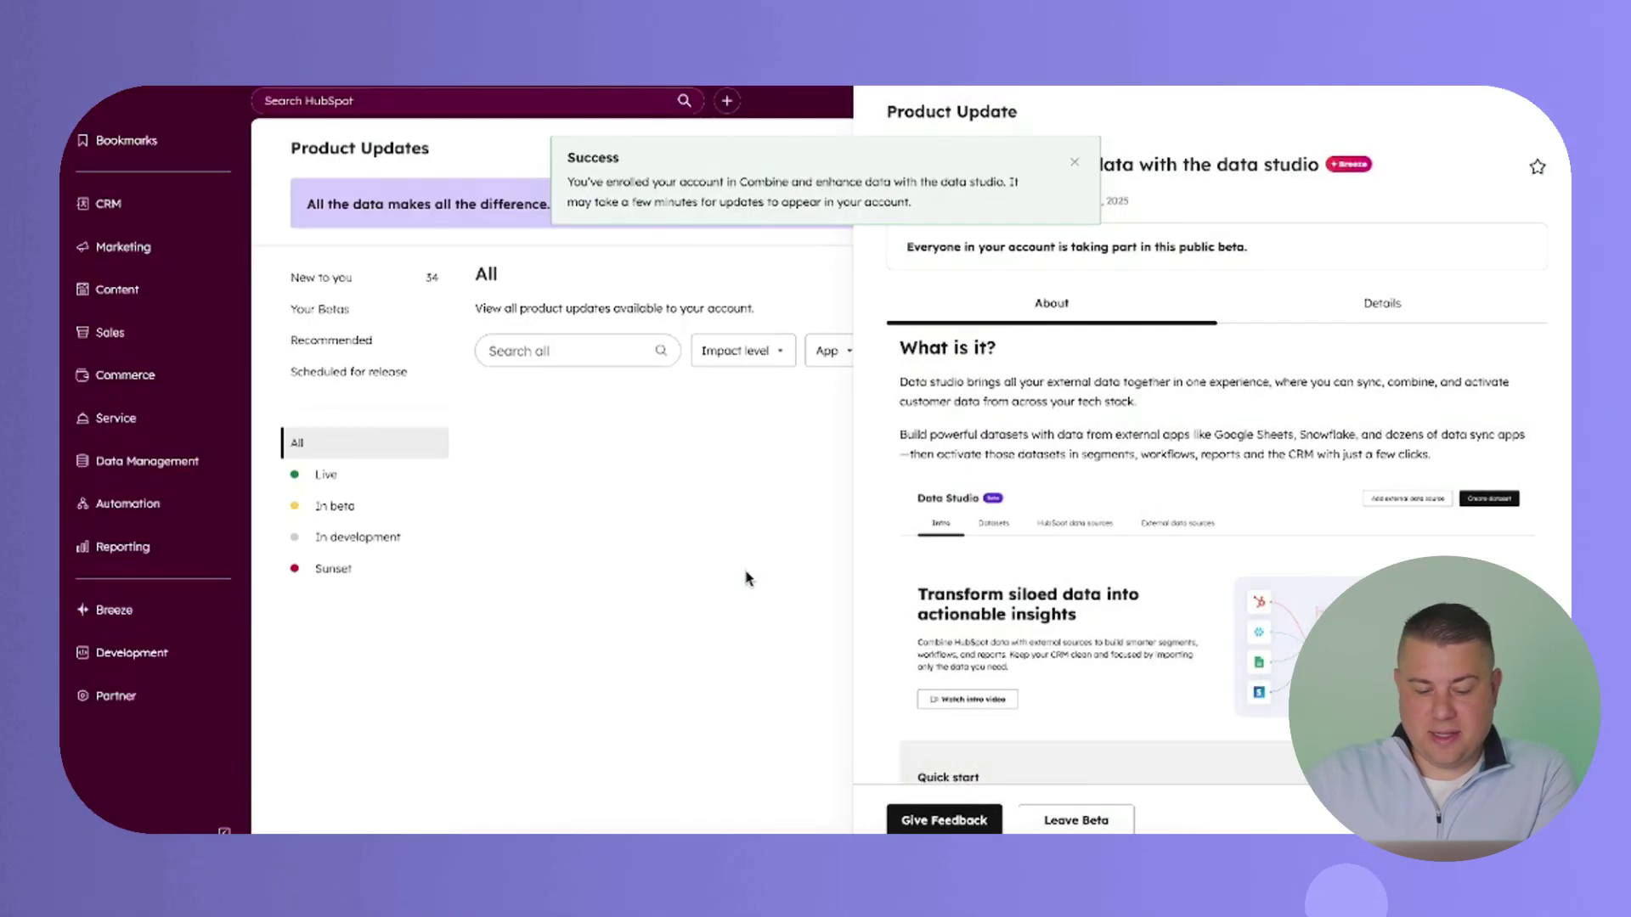
click(1551, 124)
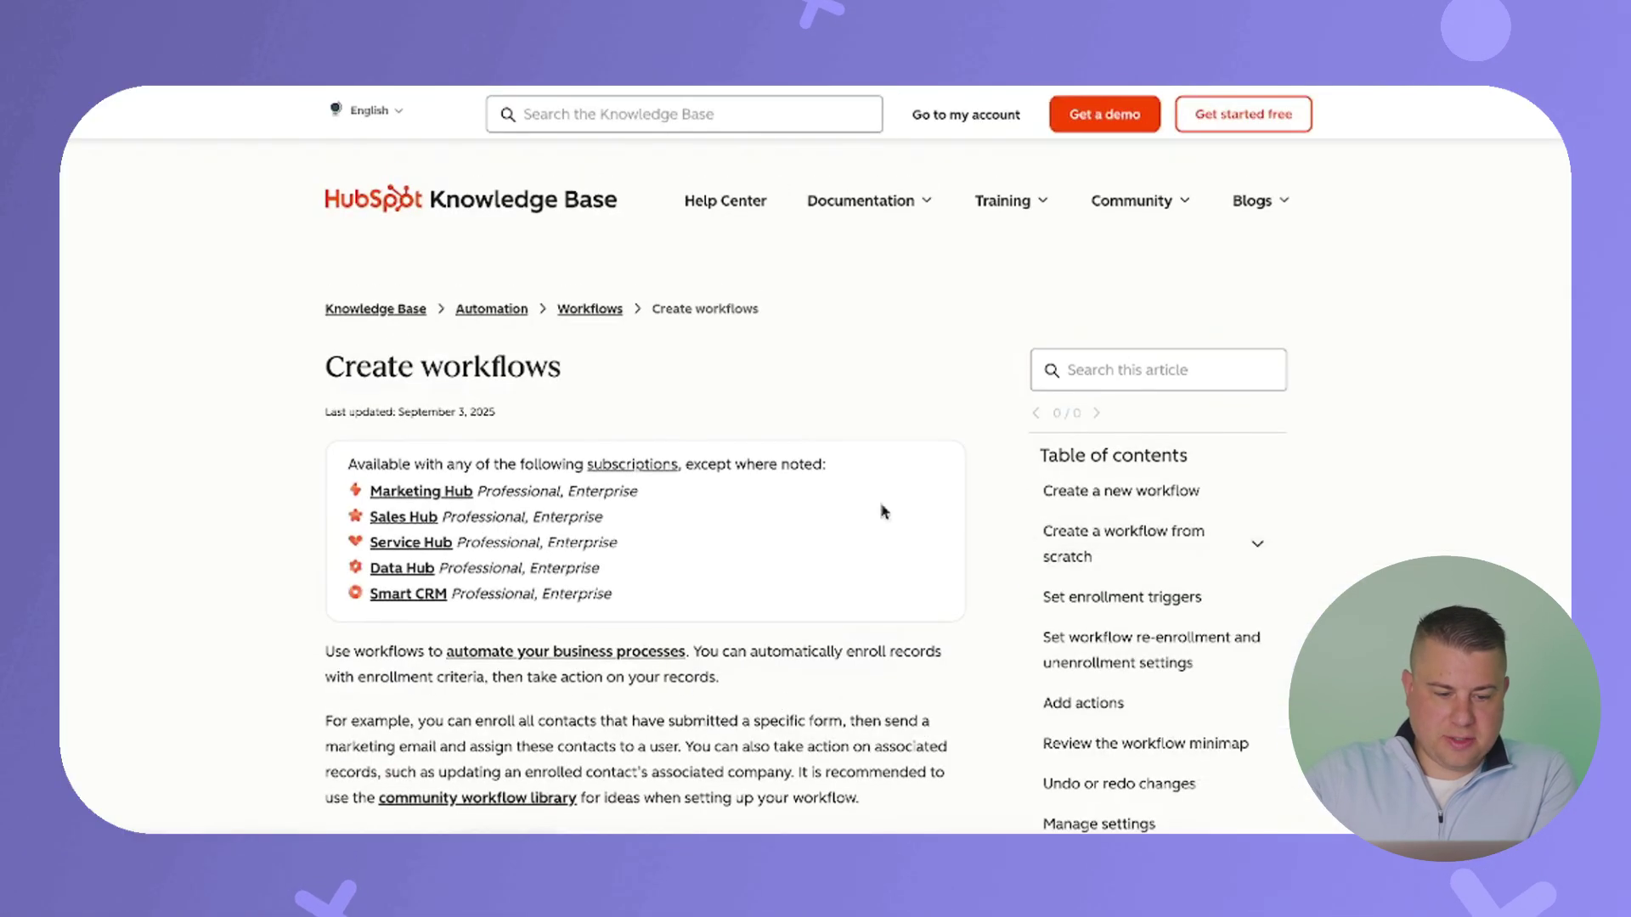
scroll(883, 511, down, 5)
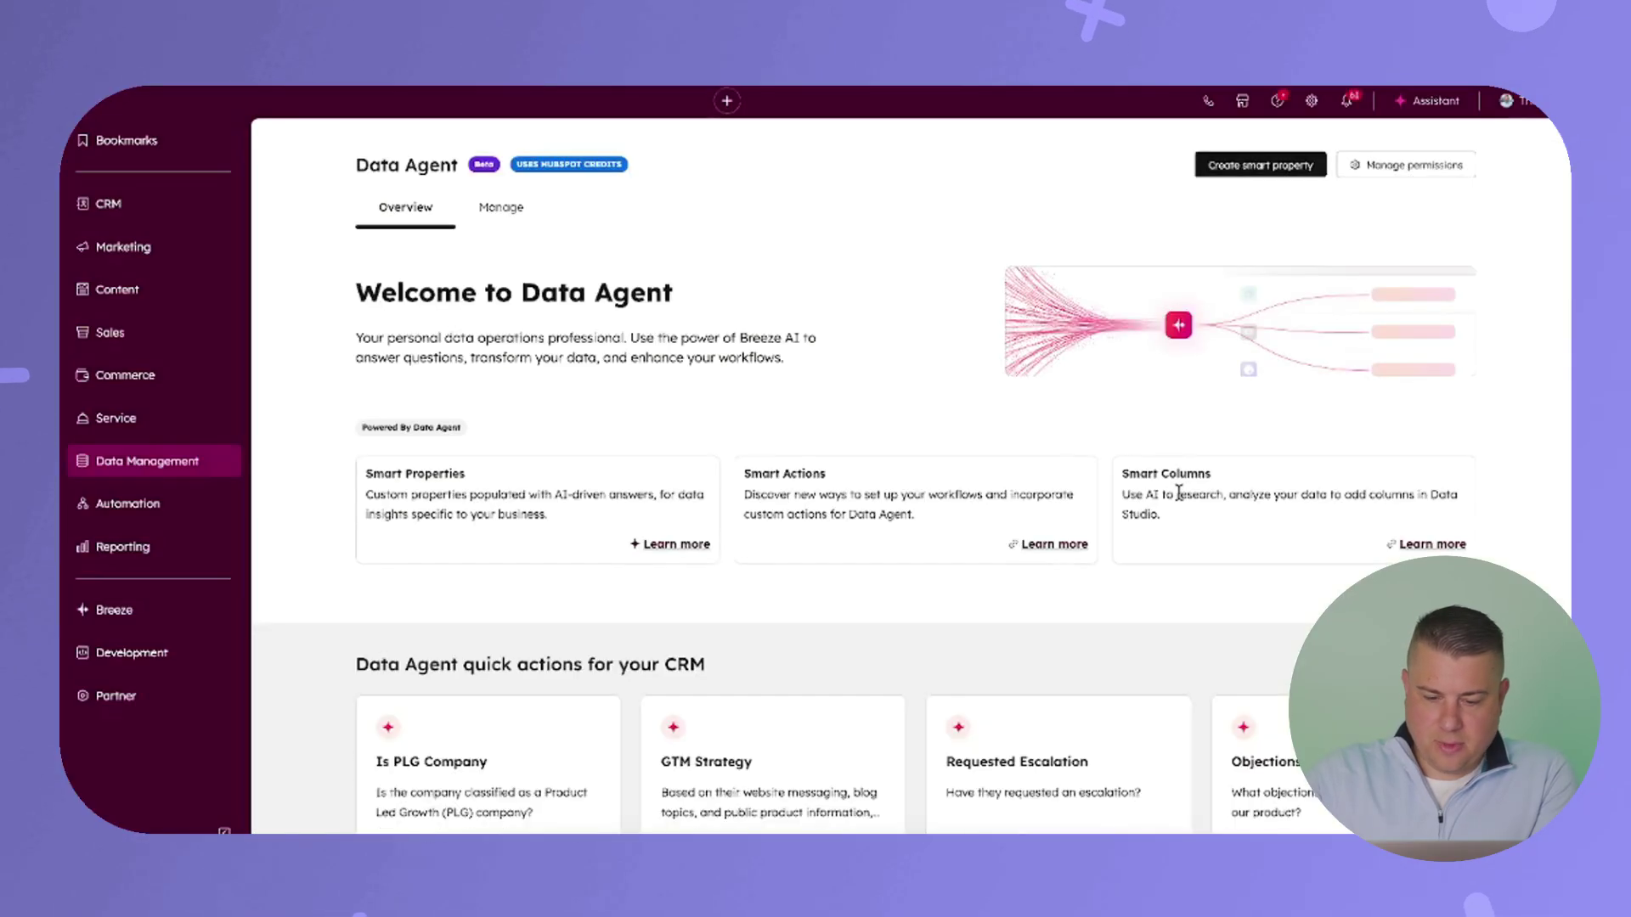
Step: Open the Data Studio intro from Smart Columns' Learn more and scroll through its quick starts
click(1429, 545)
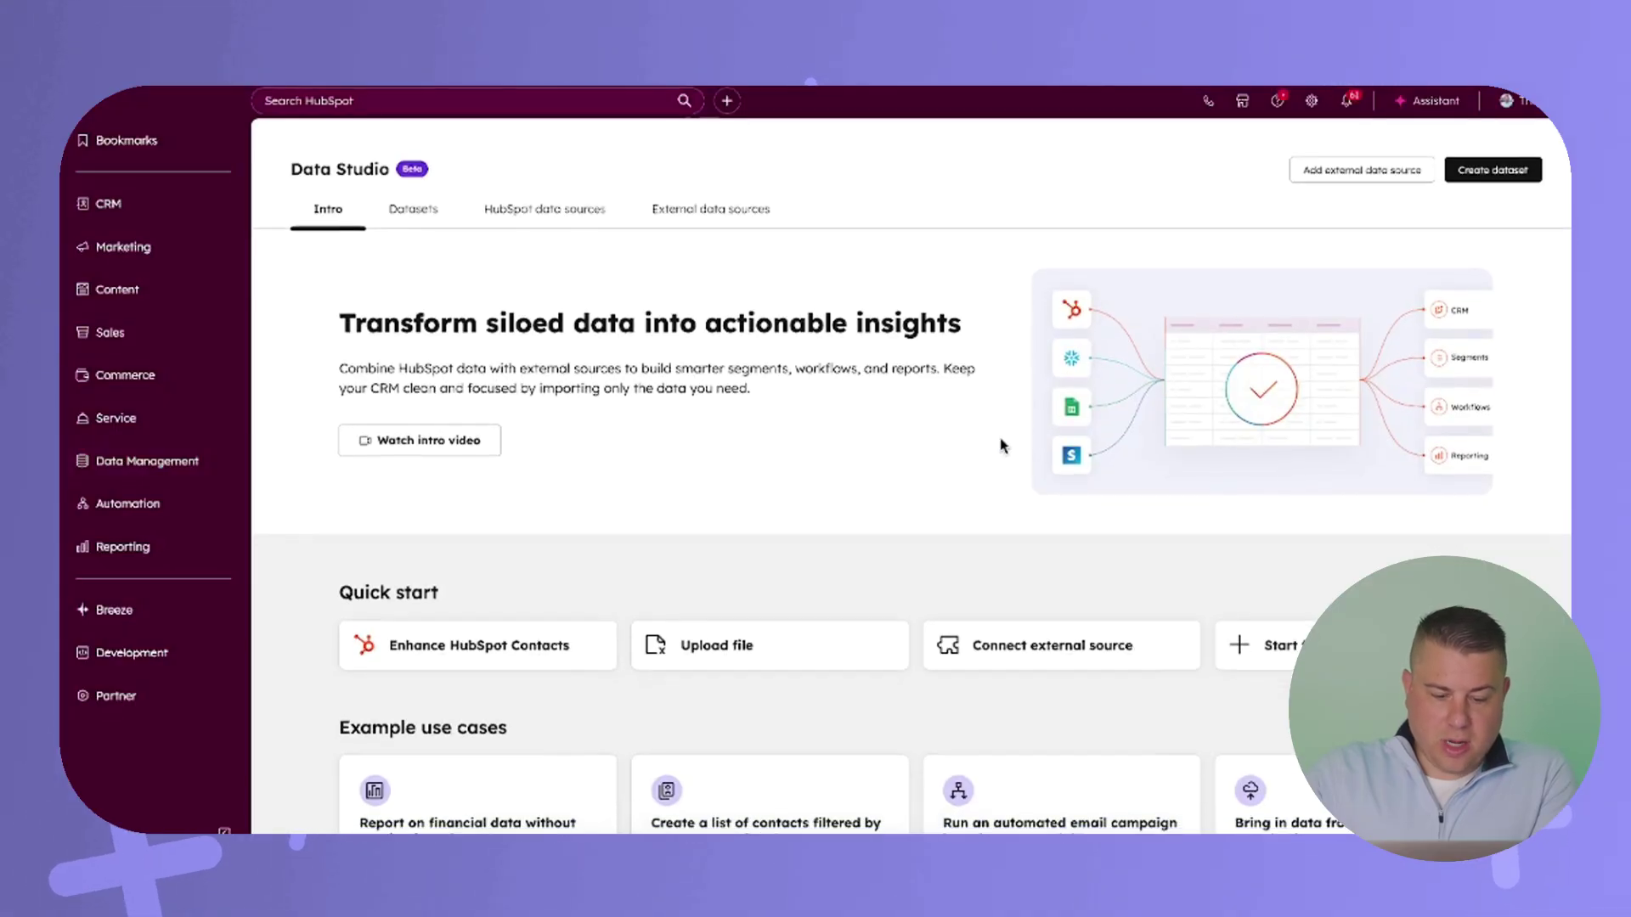
scroll(1005, 444, down, 1)
scroll(1005, 445, up, 1)
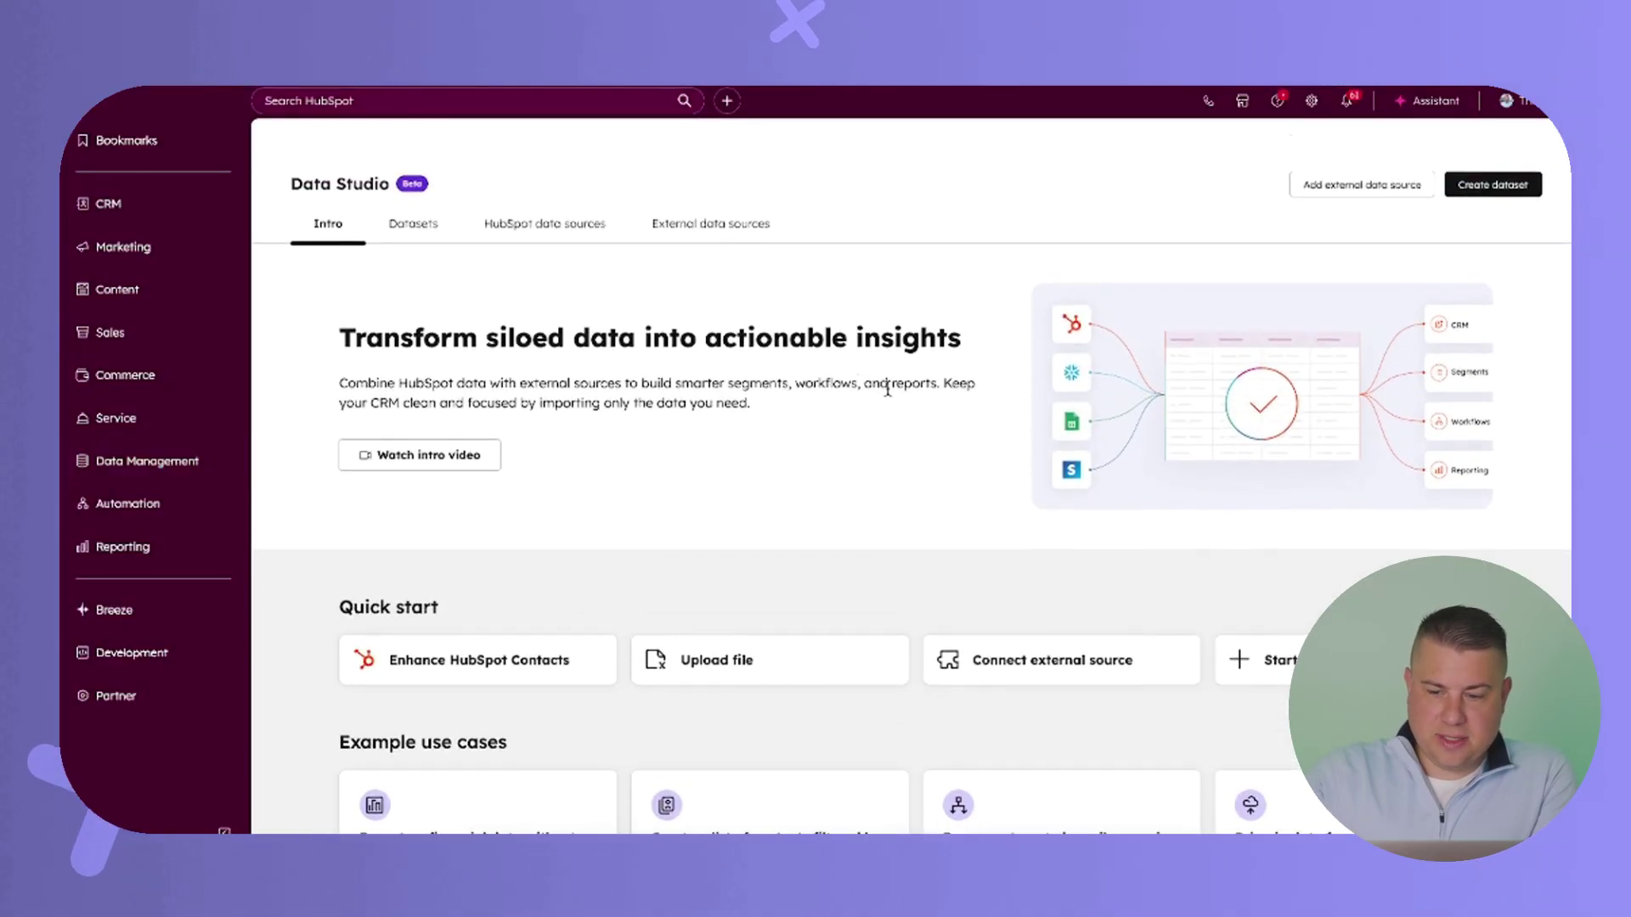
scroll(911, 390, down, 3)
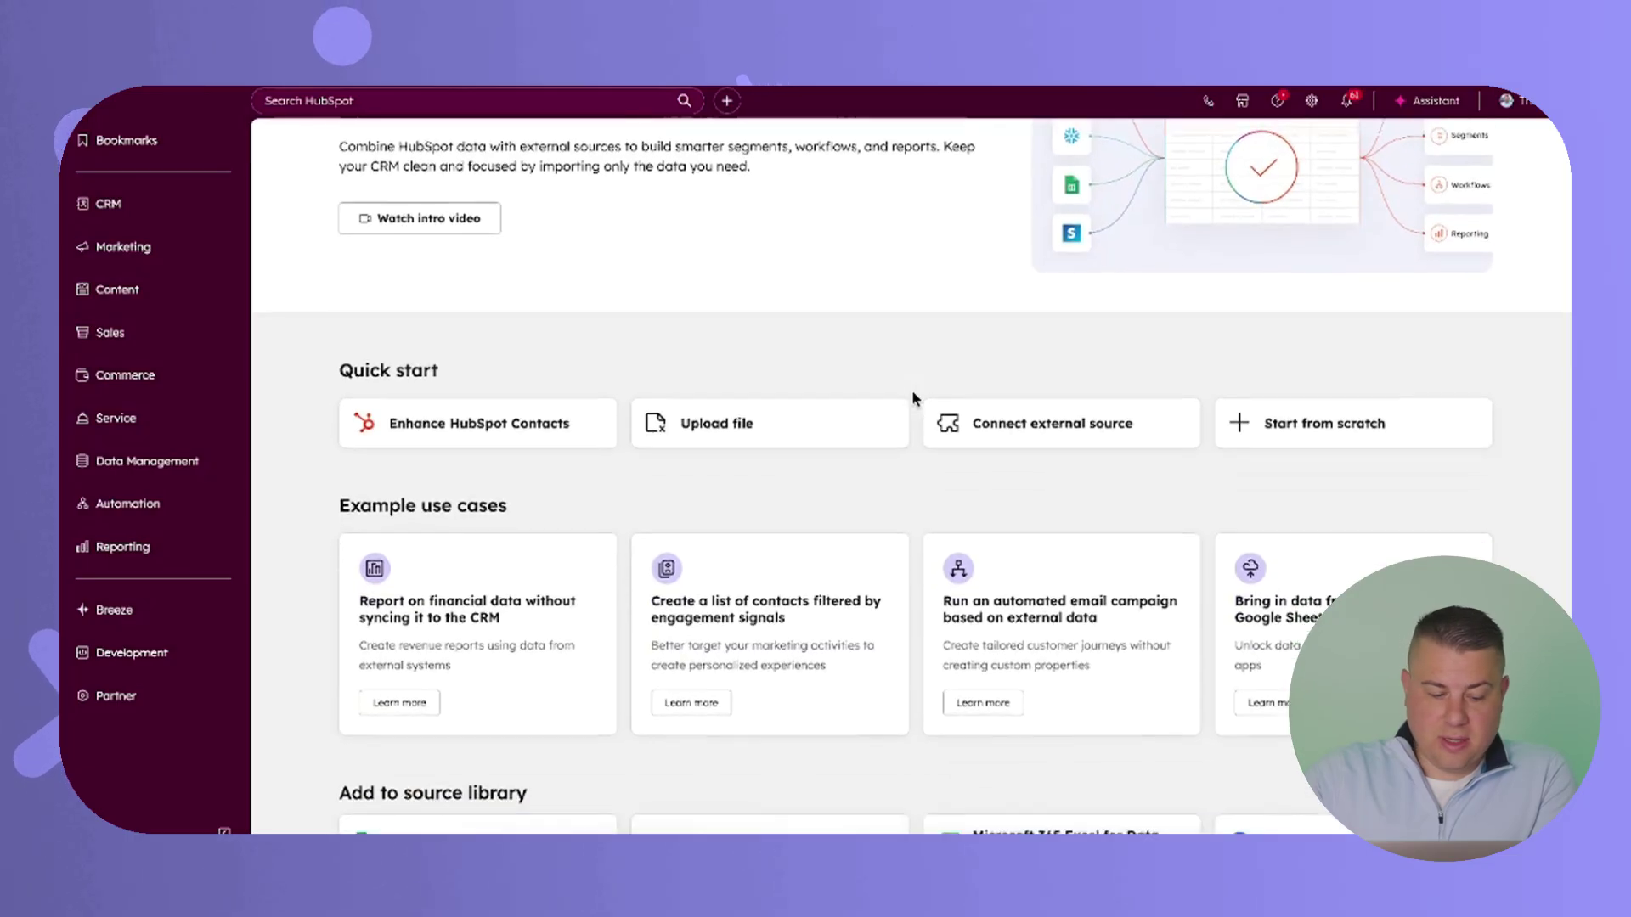
scroll(911, 390, up, 3)
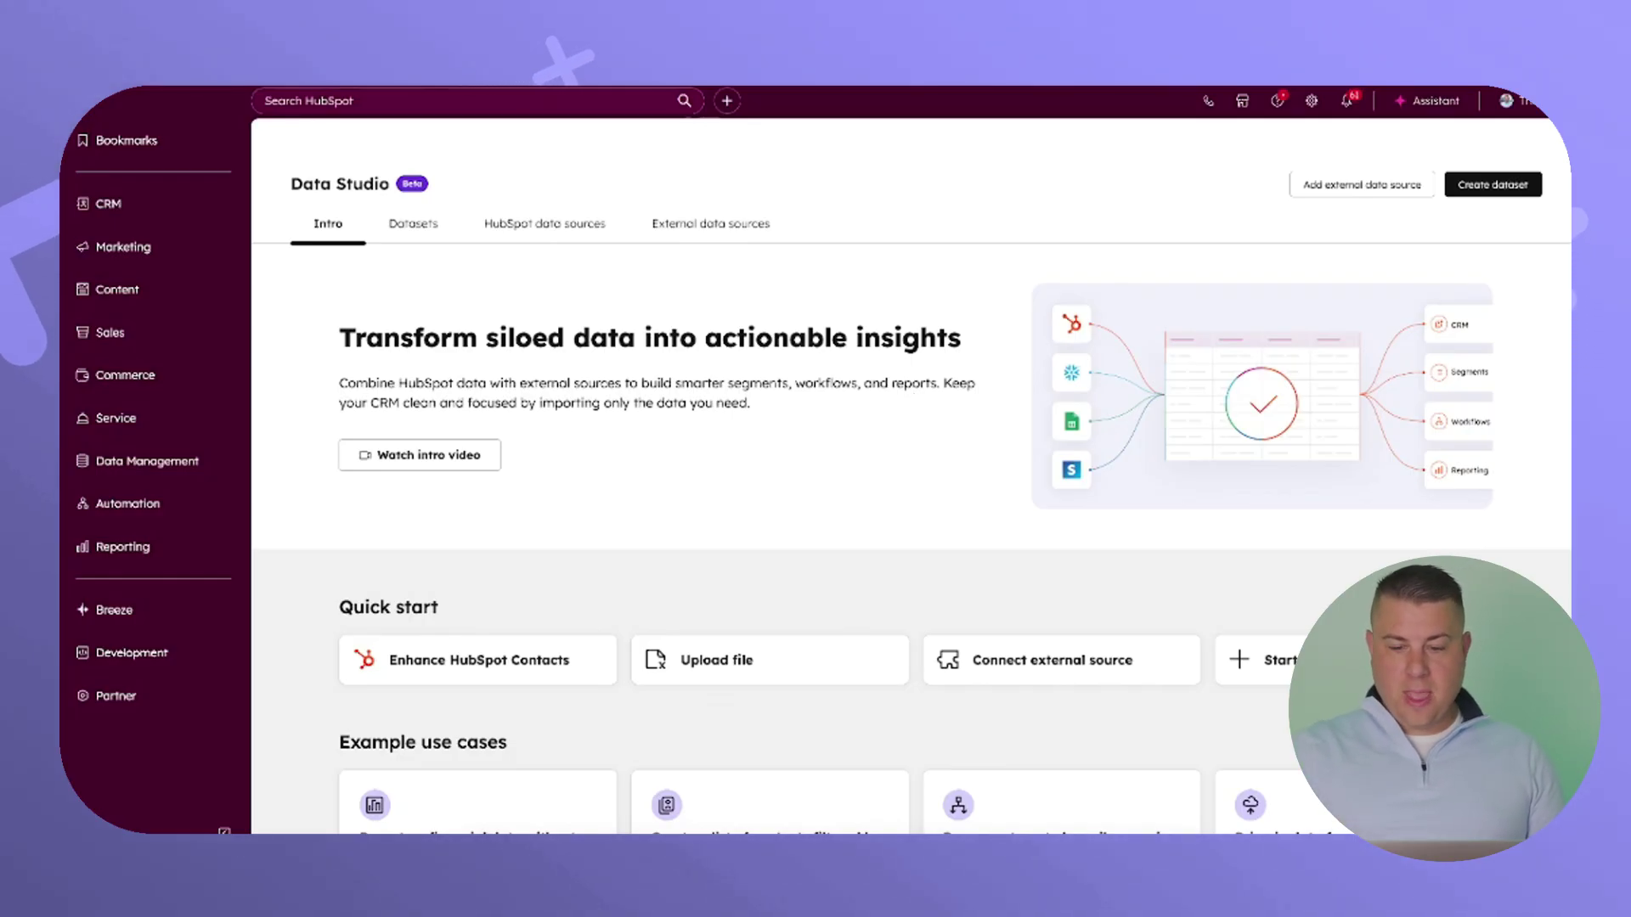
click(474, 455)
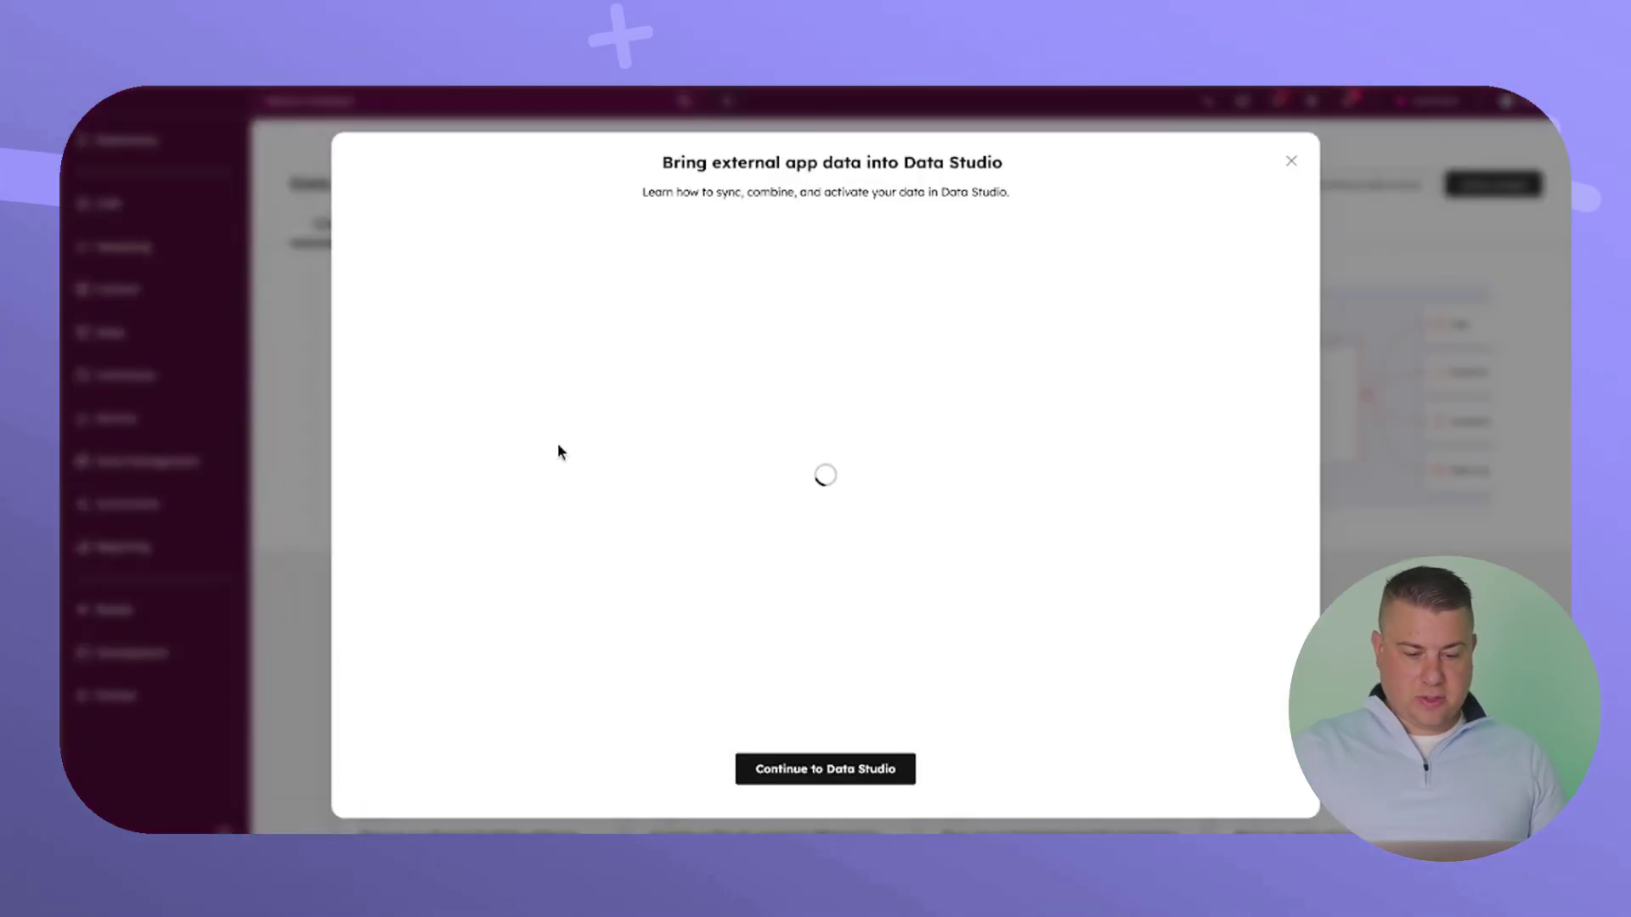
click(825, 474)
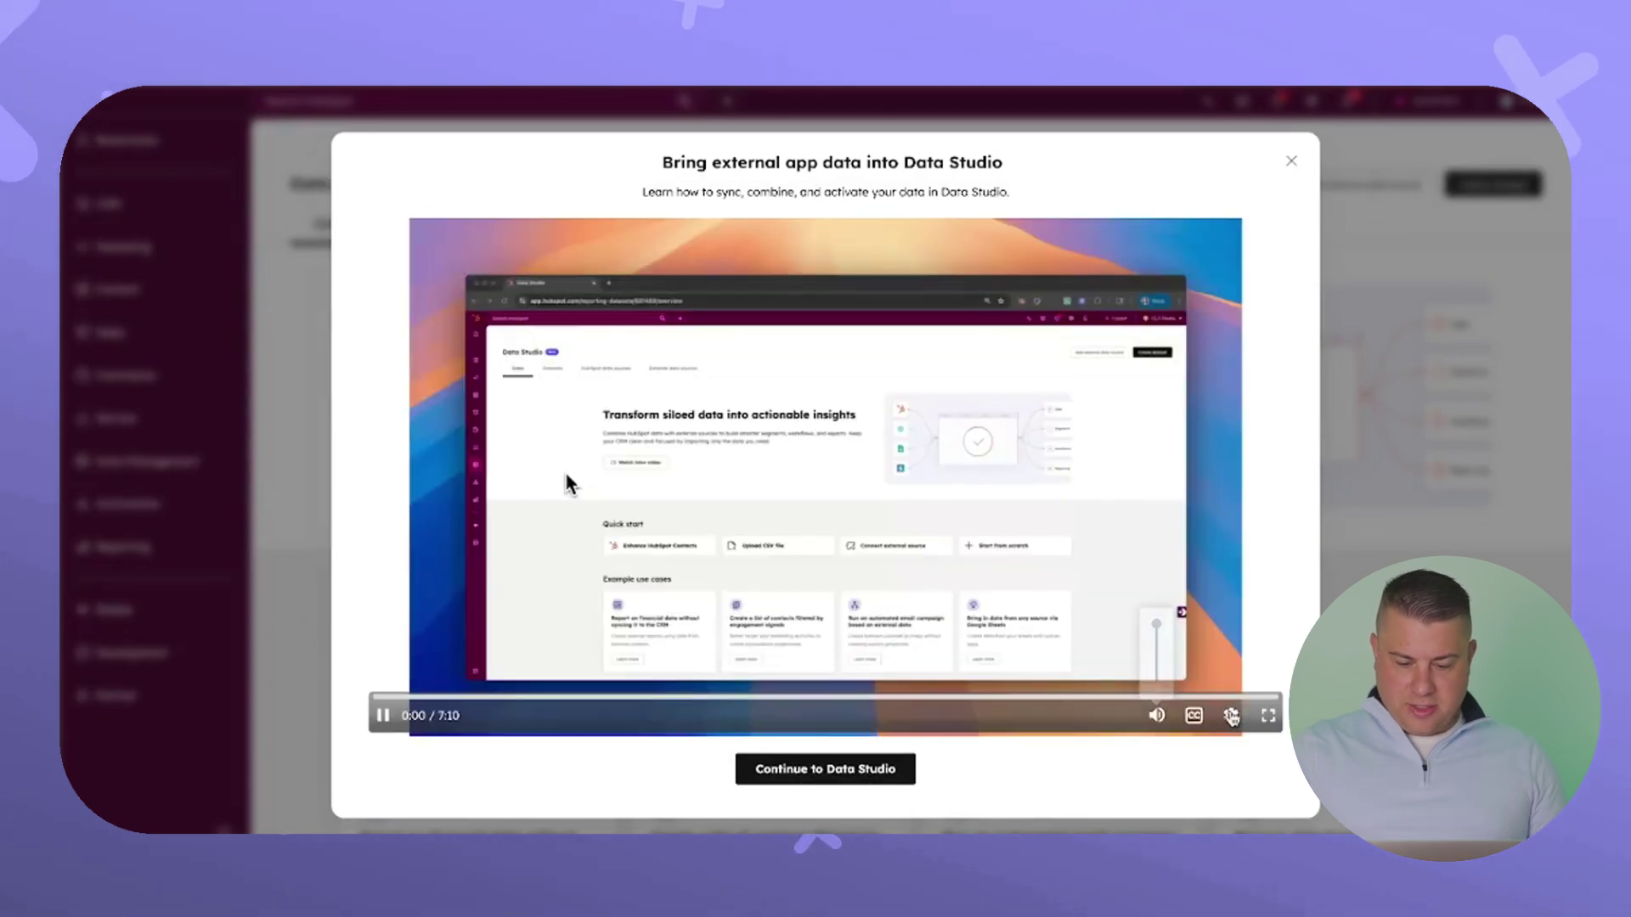
click(1231, 715)
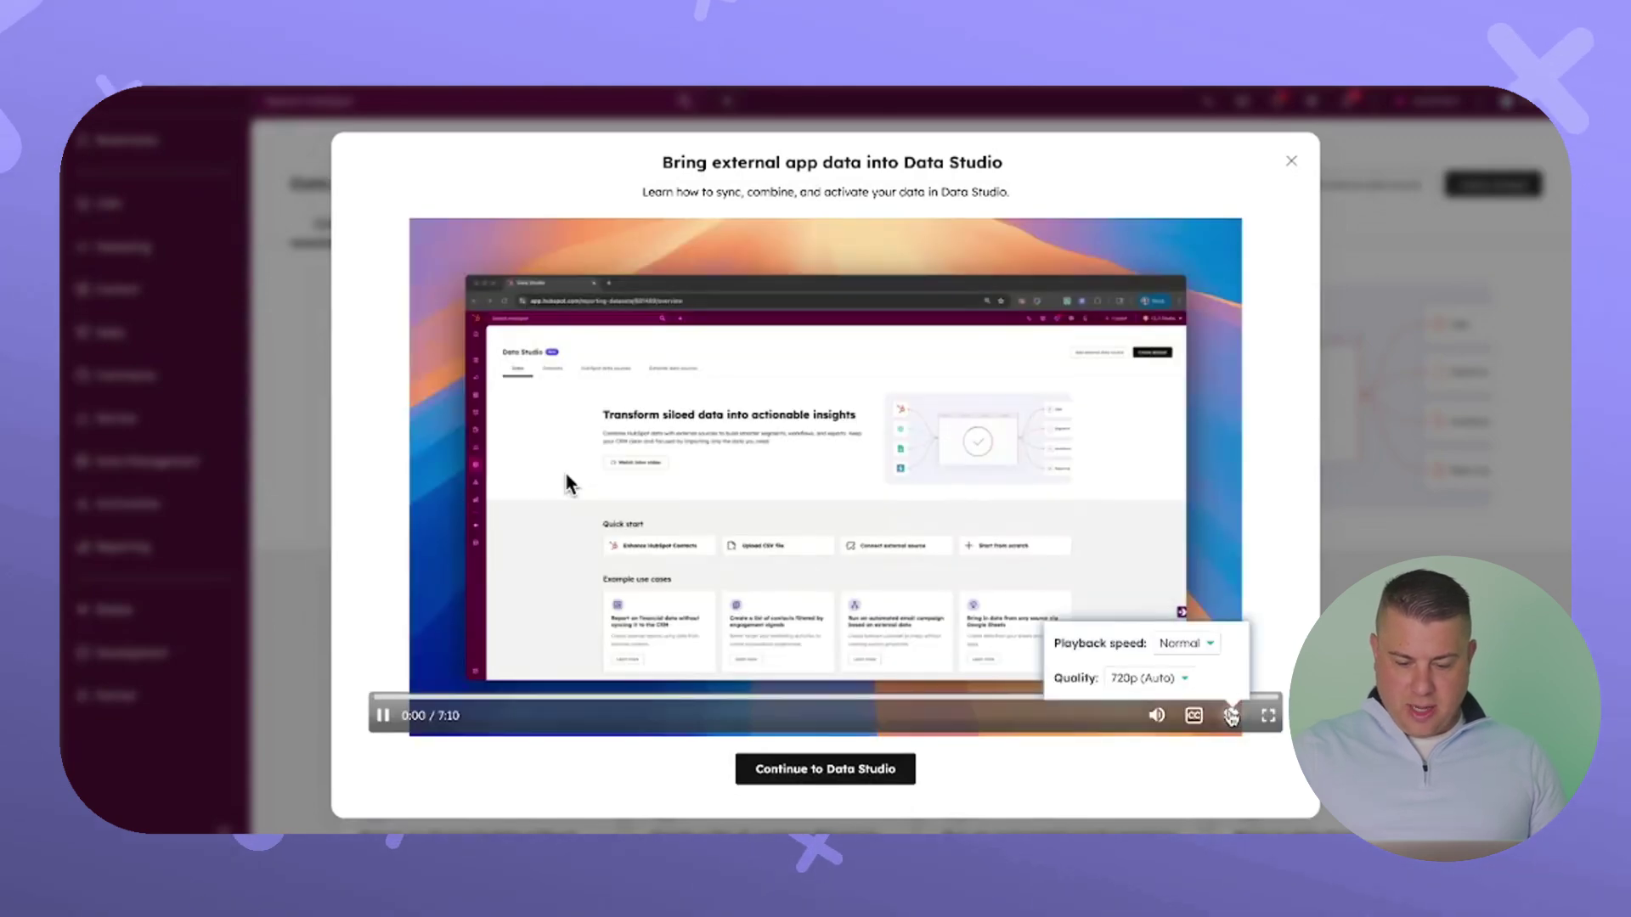
click(1197, 650)
click(1179, 721)
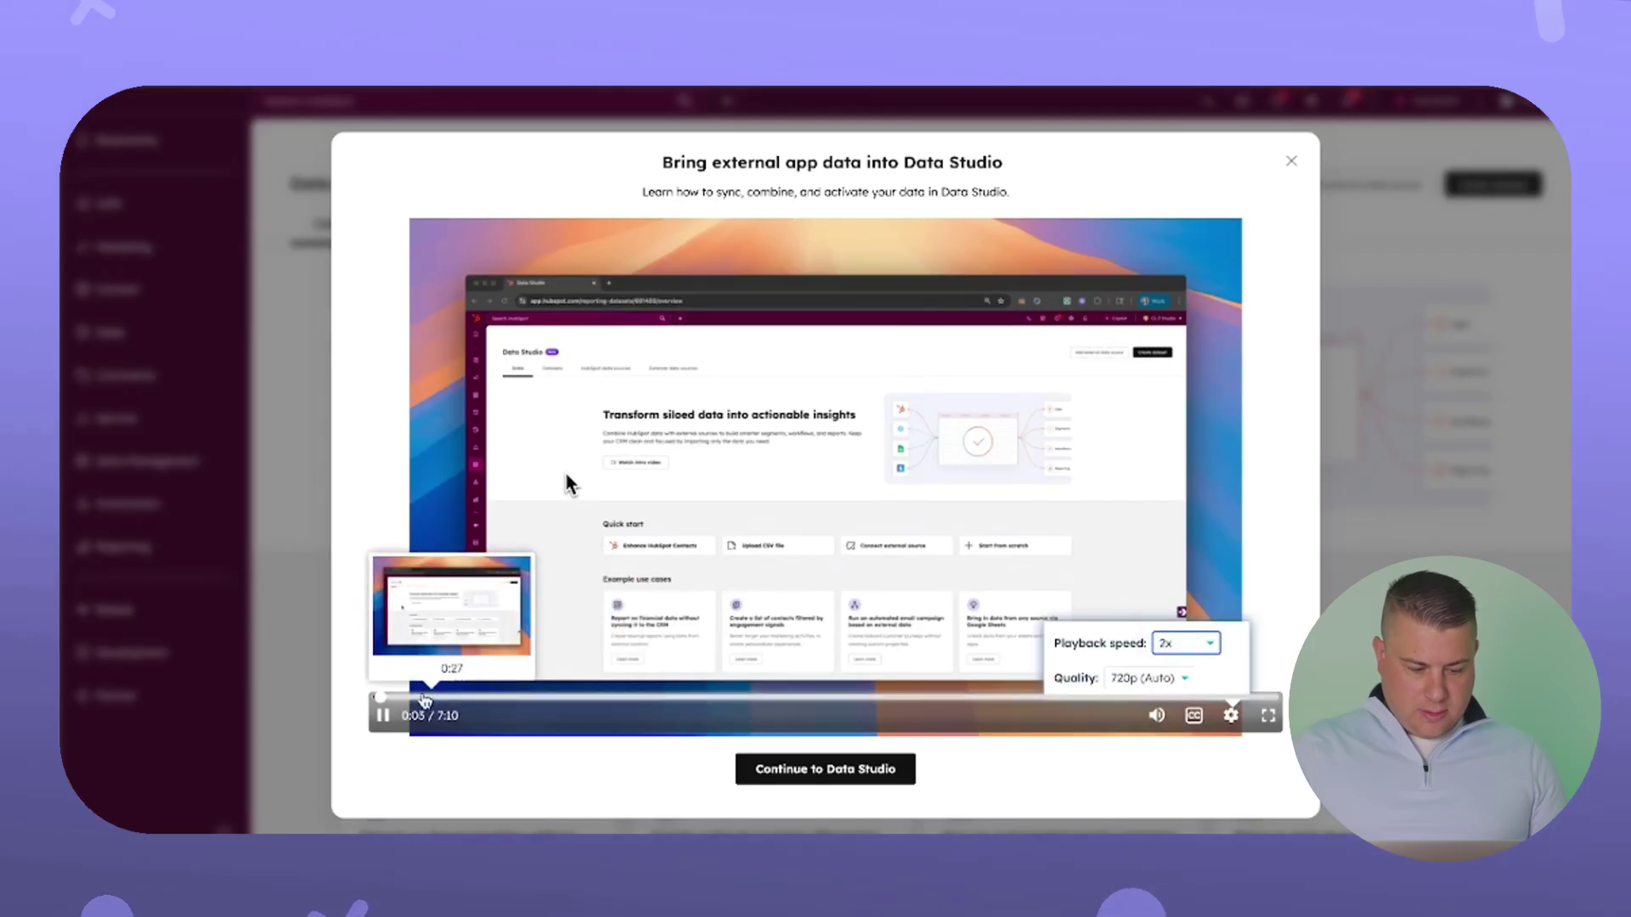
click(576, 698)
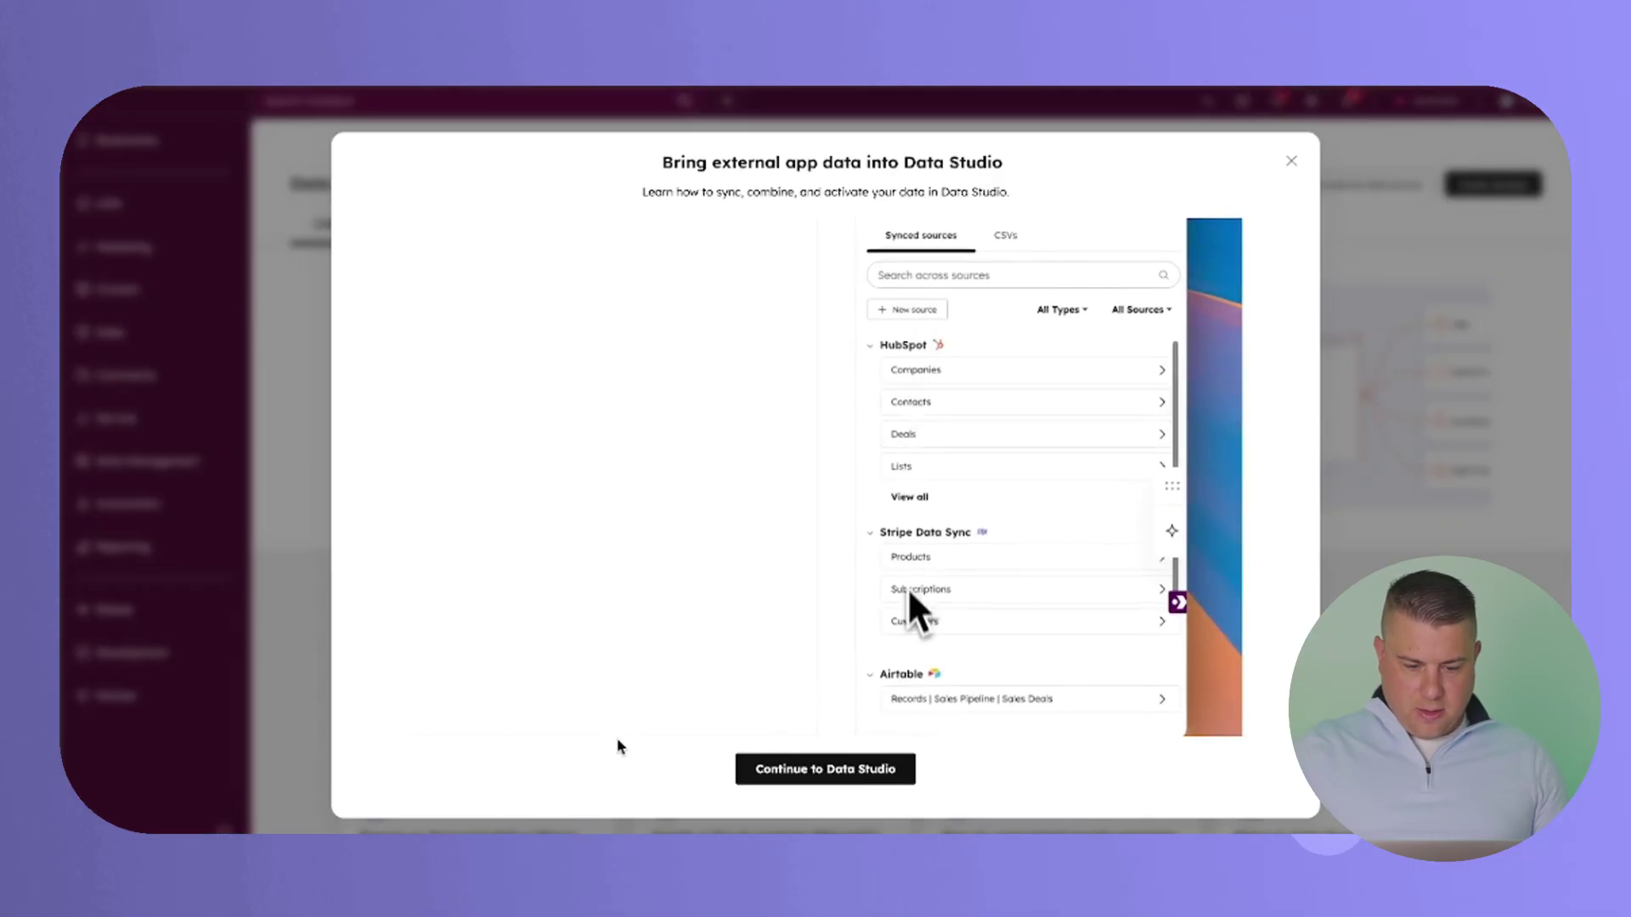
click(823, 575)
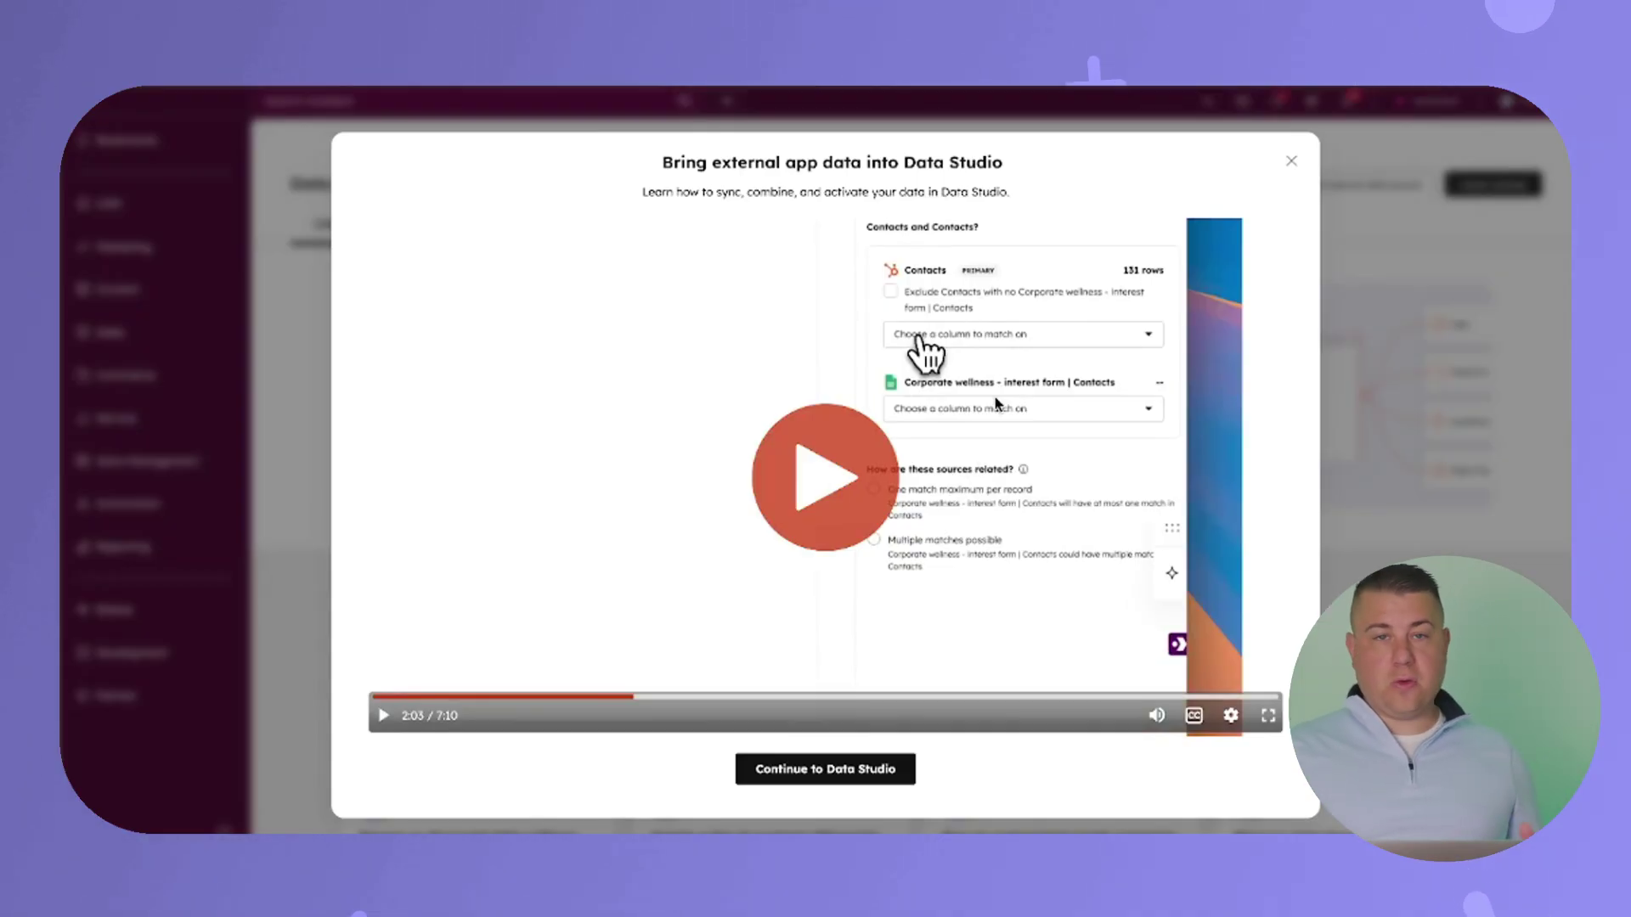
click(858, 513)
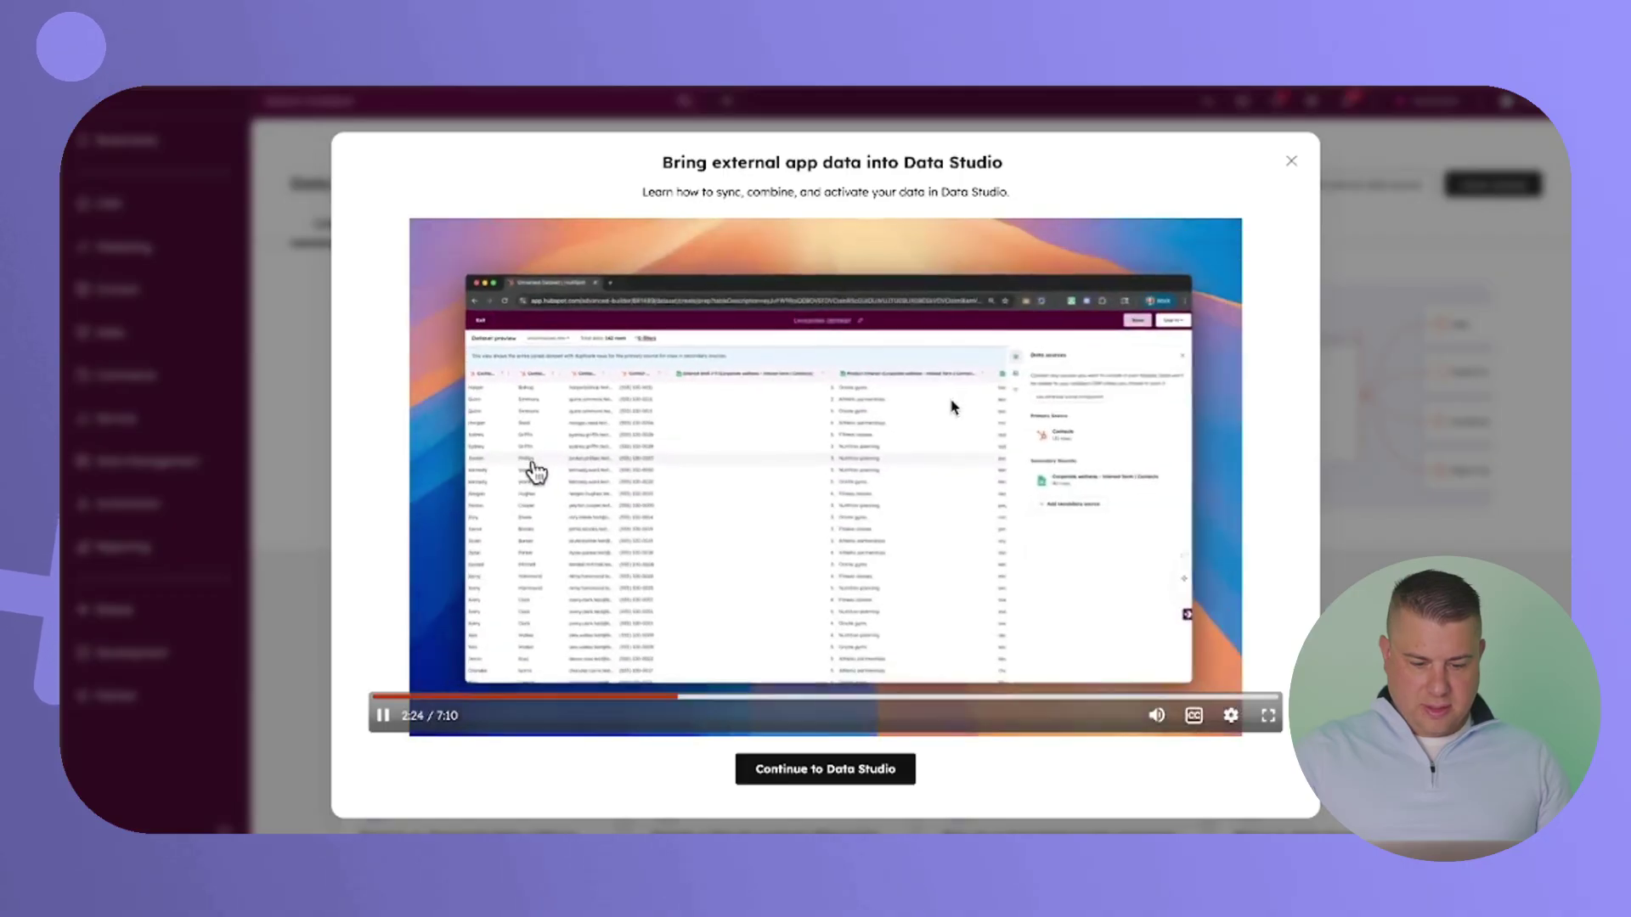
click(886, 448)
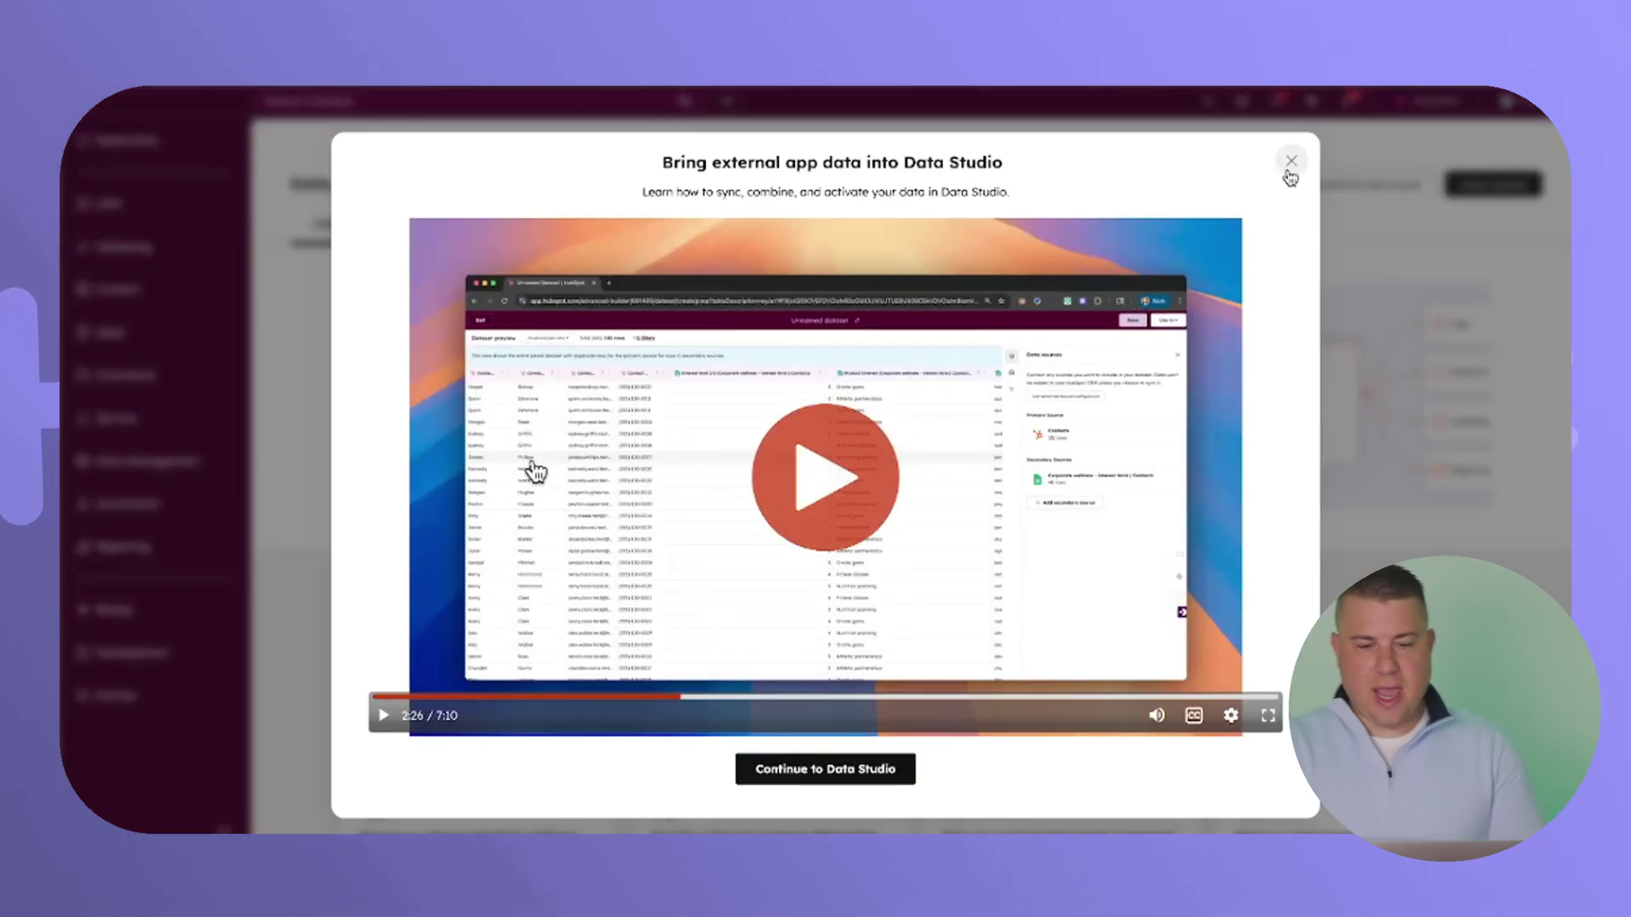
click(1290, 162)
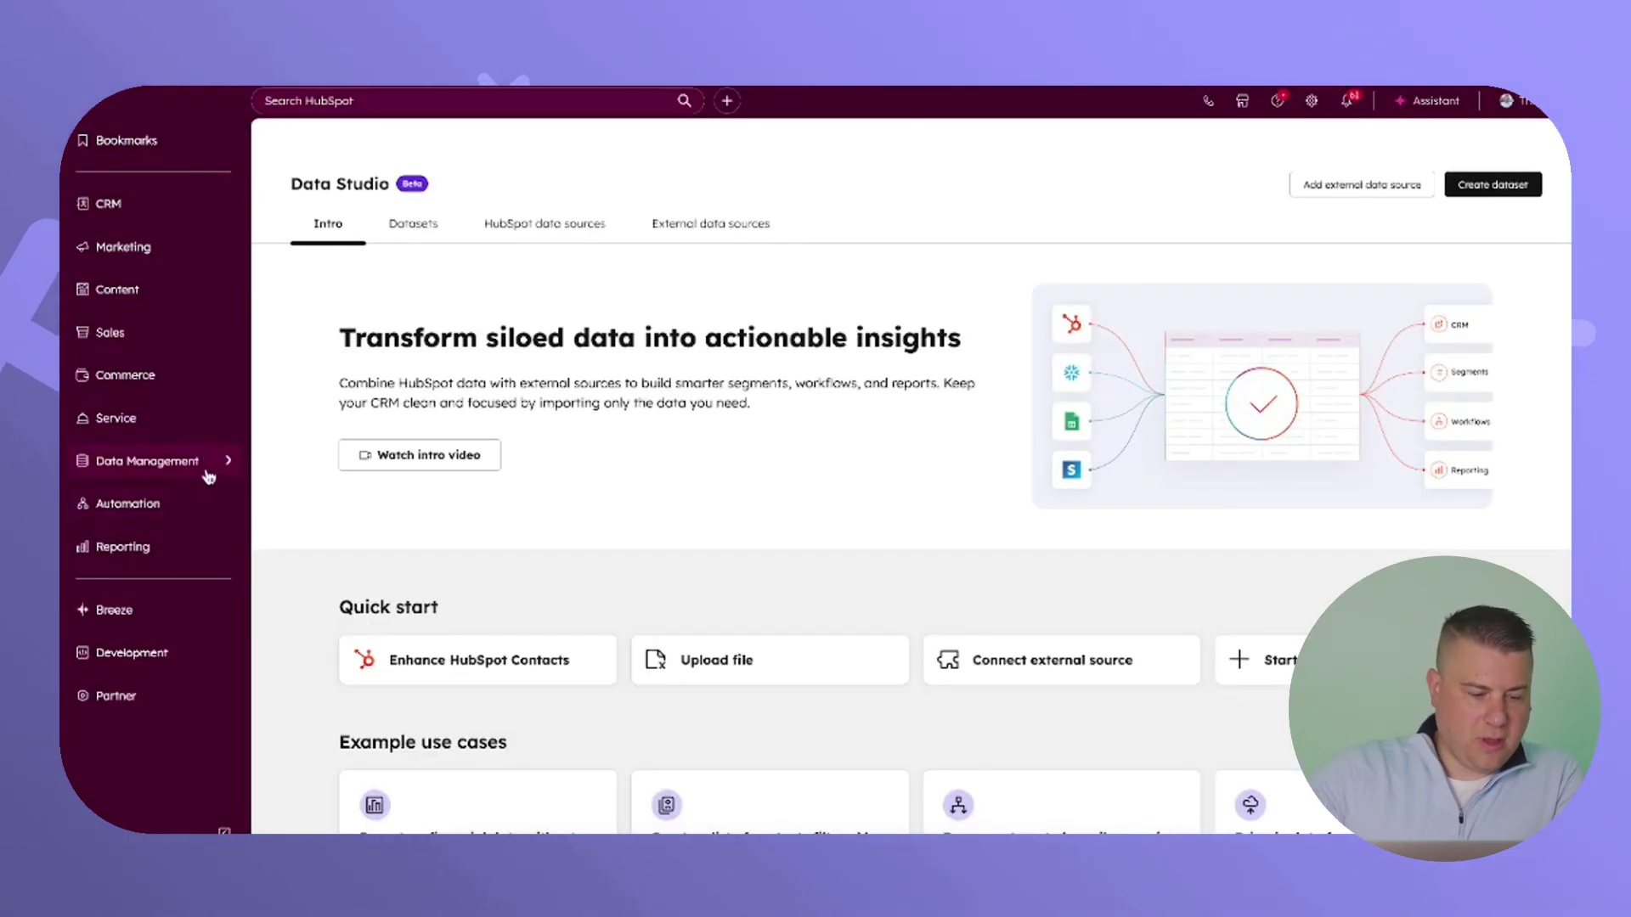
Step: Highlight part of the Smart Actions description, then open the Create workflow options
mouse_move(208, 462)
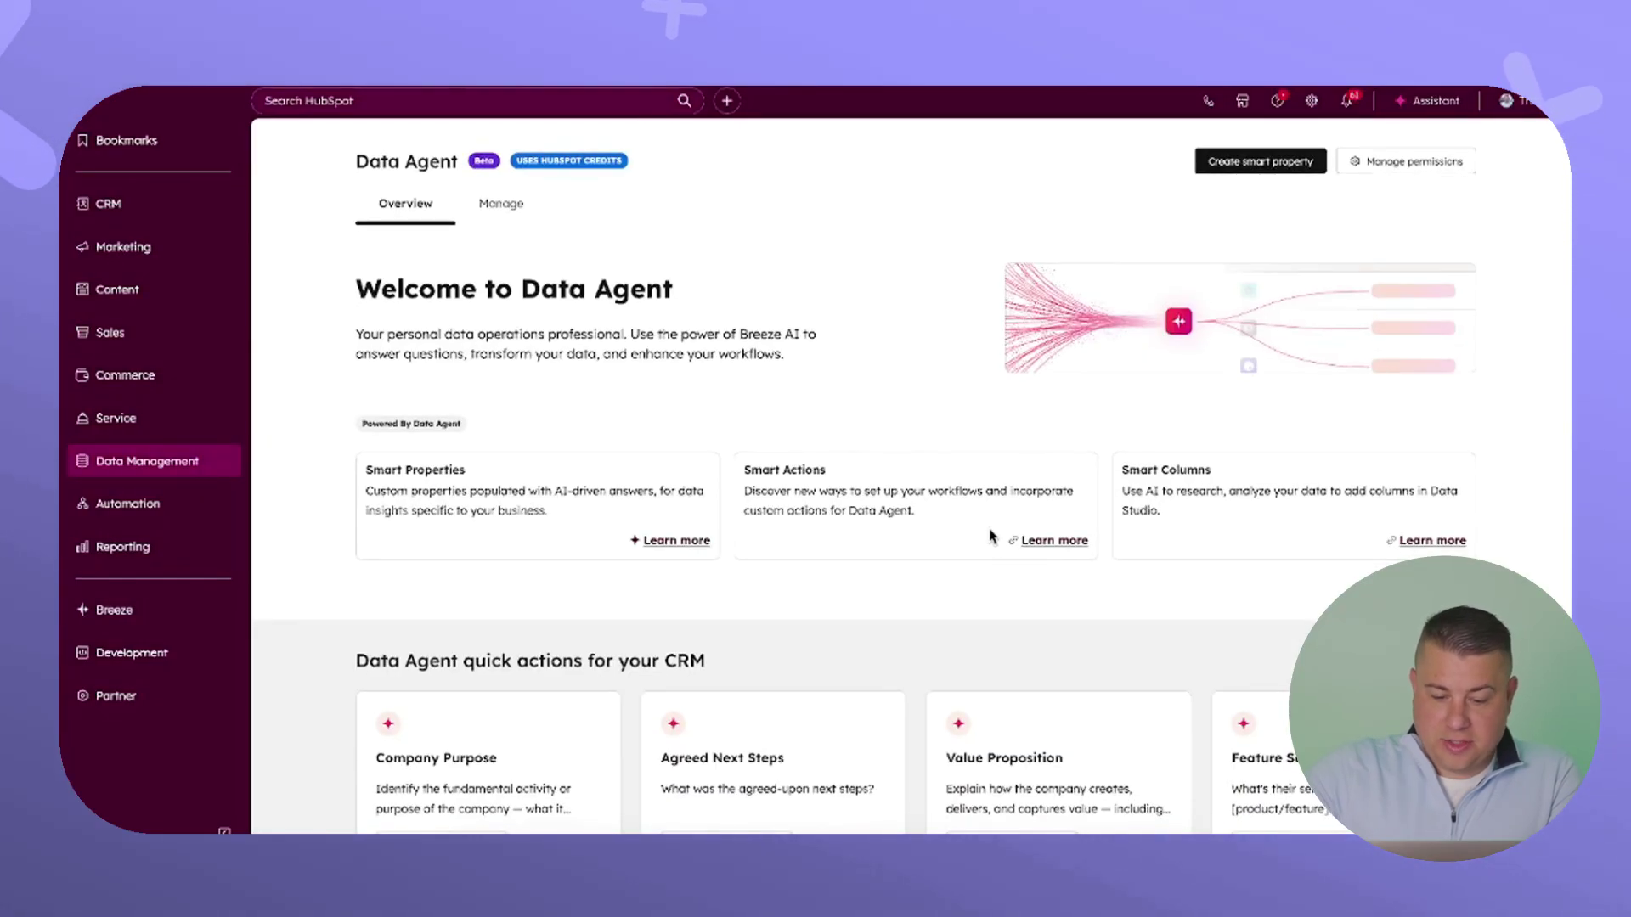
drag(902, 492, 914, 510)
click(909, 503)
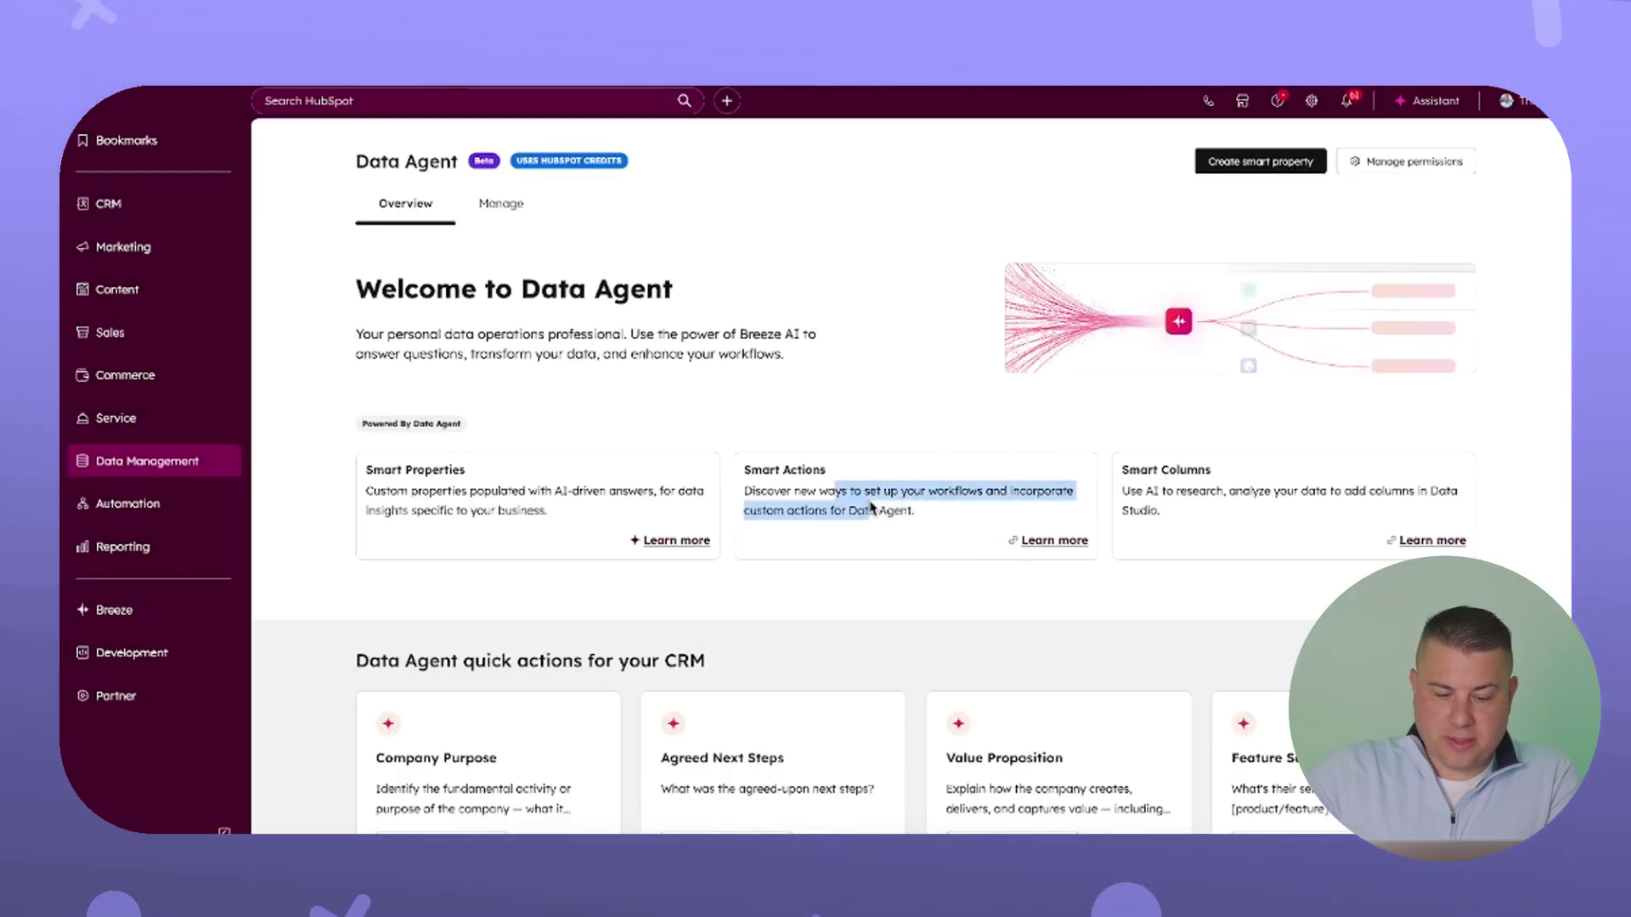
click(902, 503)
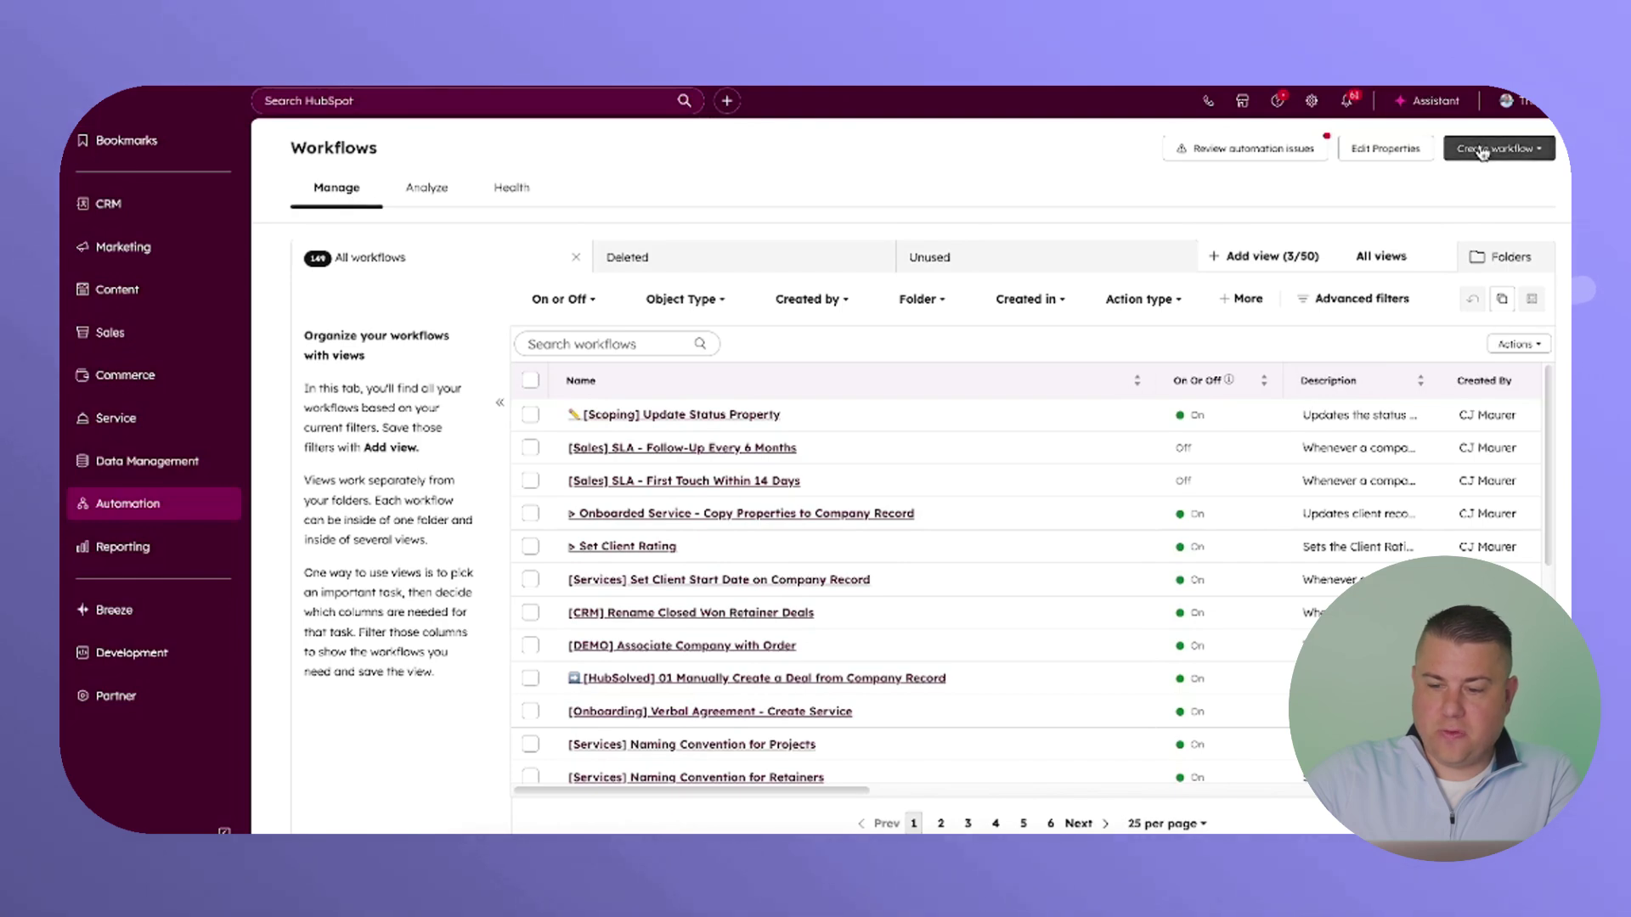
click(1483, 151)
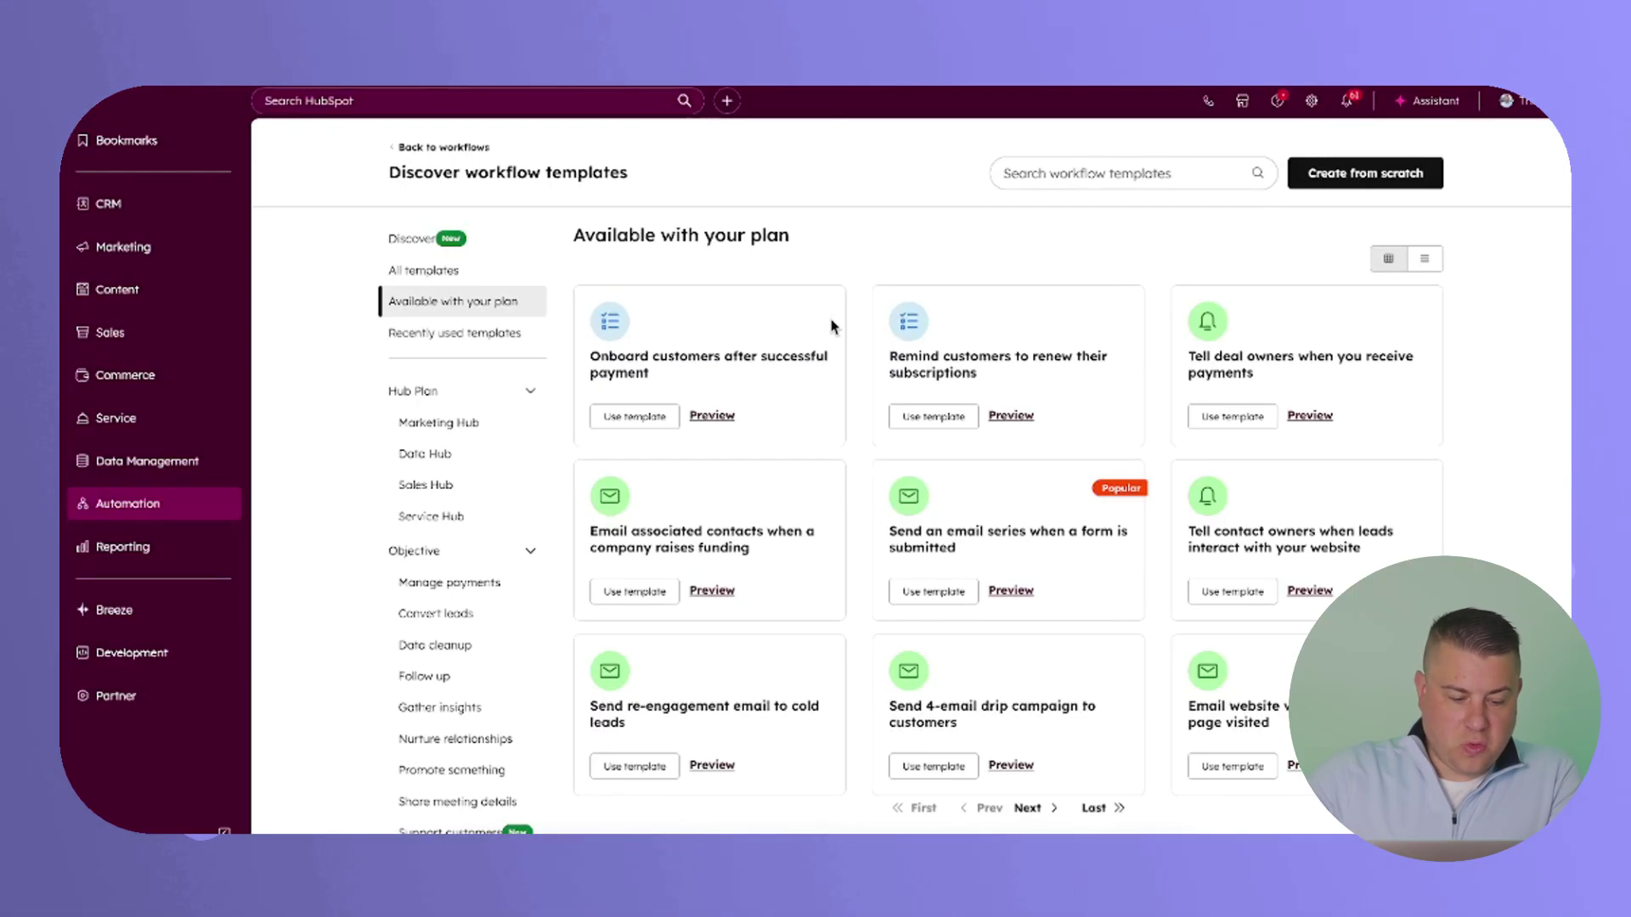
Step: Show the Discover workflow templates and filter them to the Data Hub plan
click(481, 248)
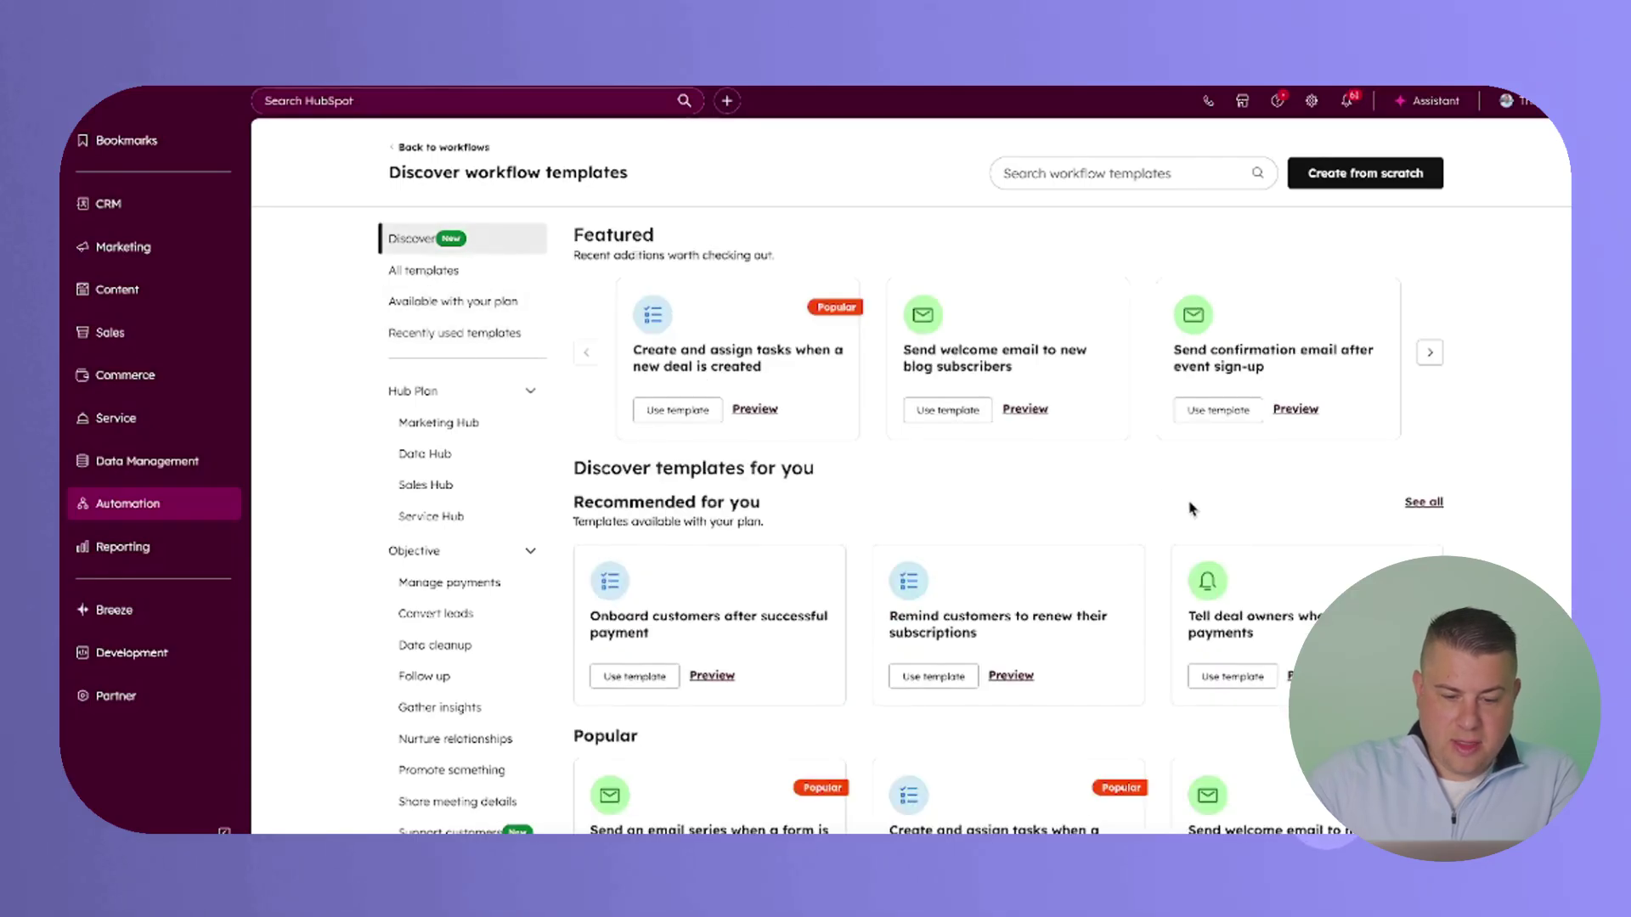
scroll(1198, 515, down, 4)
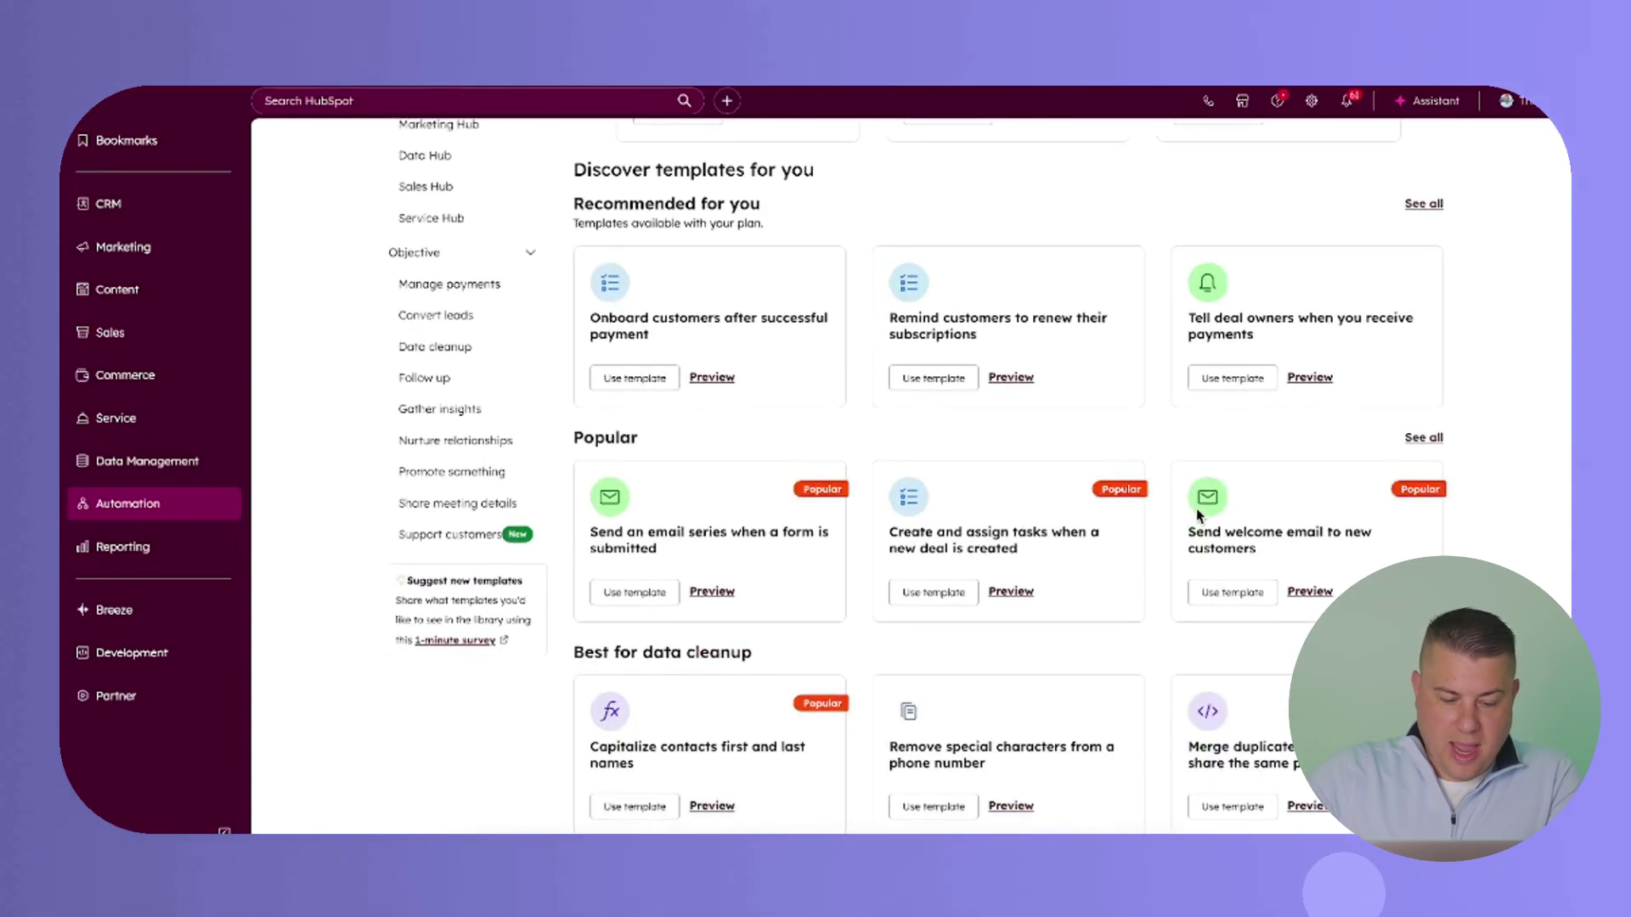
scroll(1199, 515, down, 4)
scroll(1105, 510, up, 4)
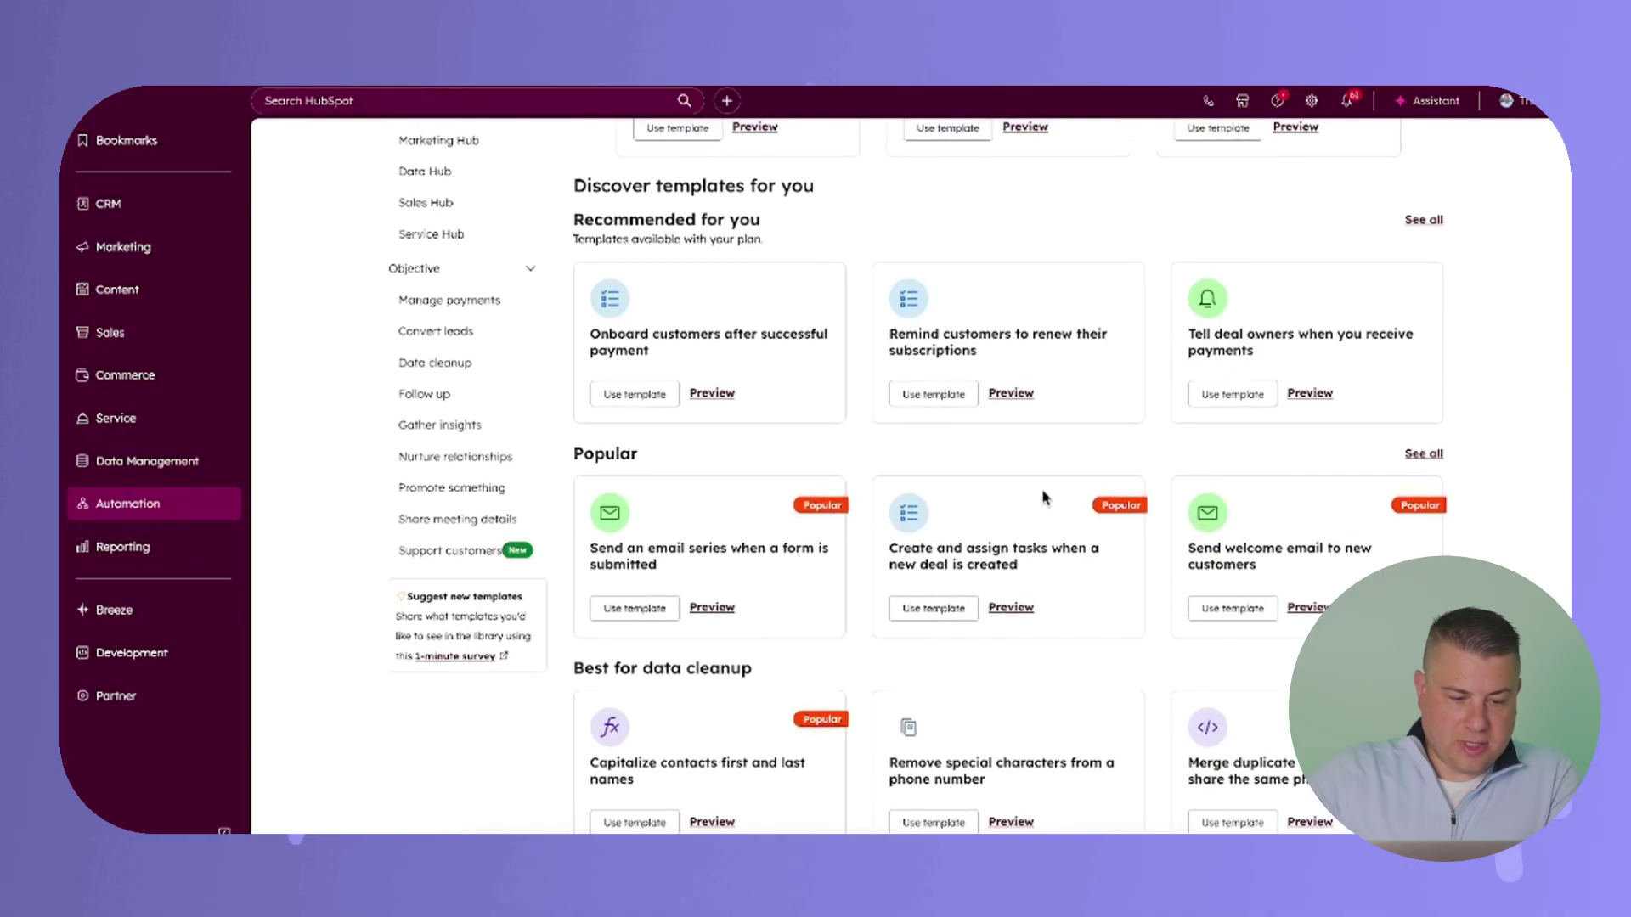
scroll(552, 365, up, 2)
click(476, 308)
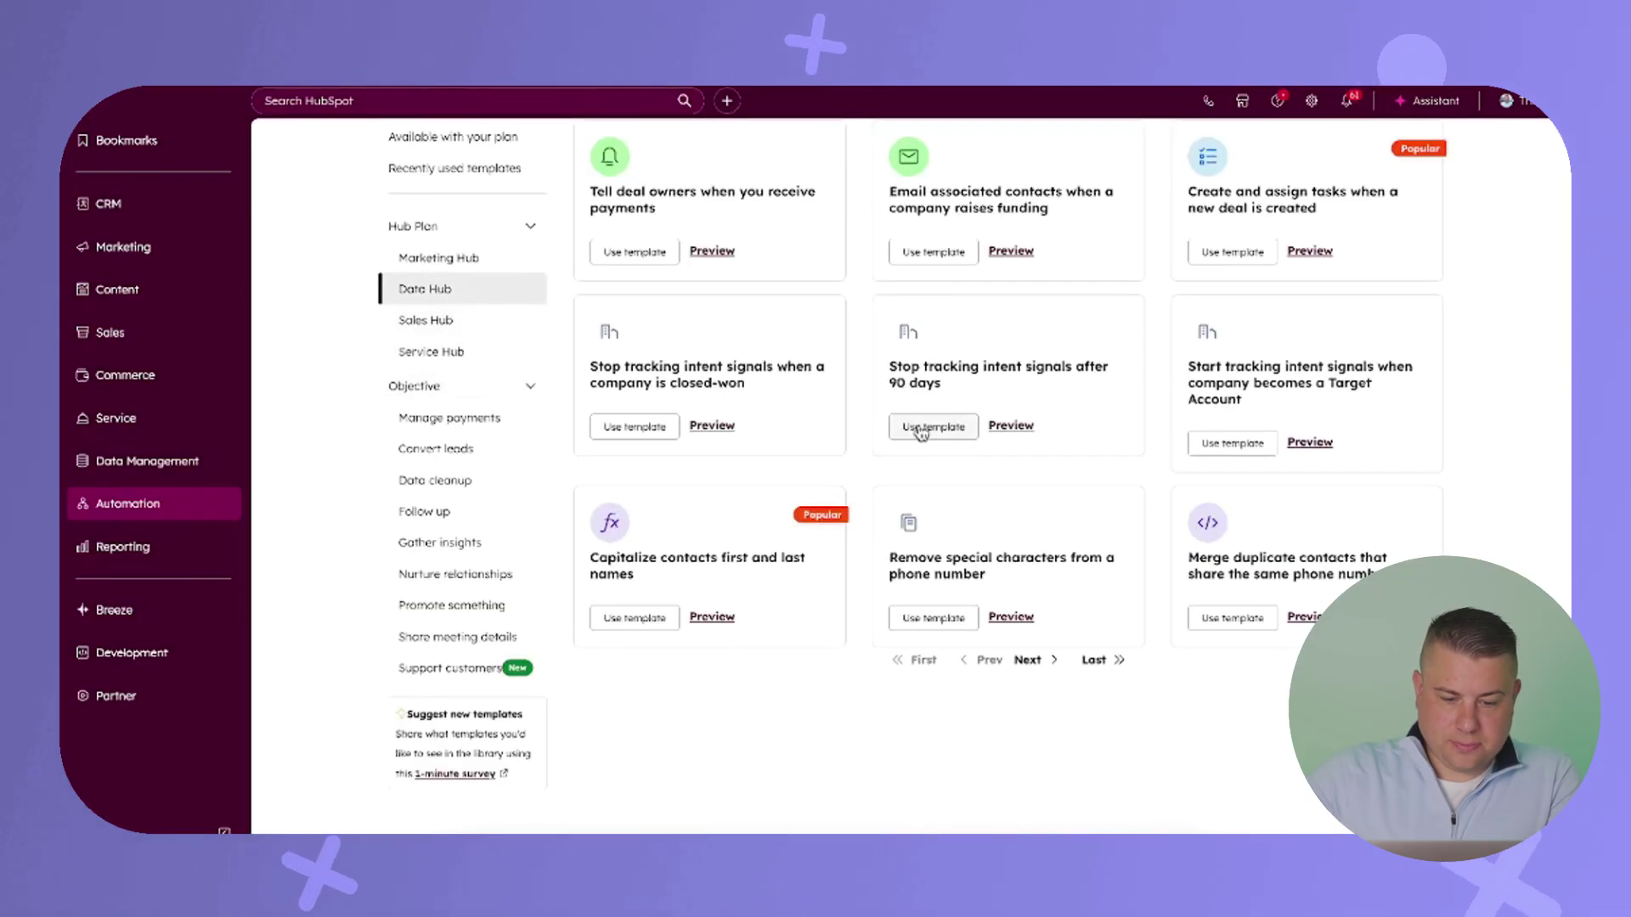
Step: Scroll the Data Agent page to its Smart Properties templates like Feature Sentiment and SOC2
scroll(939, 411, up, 1)
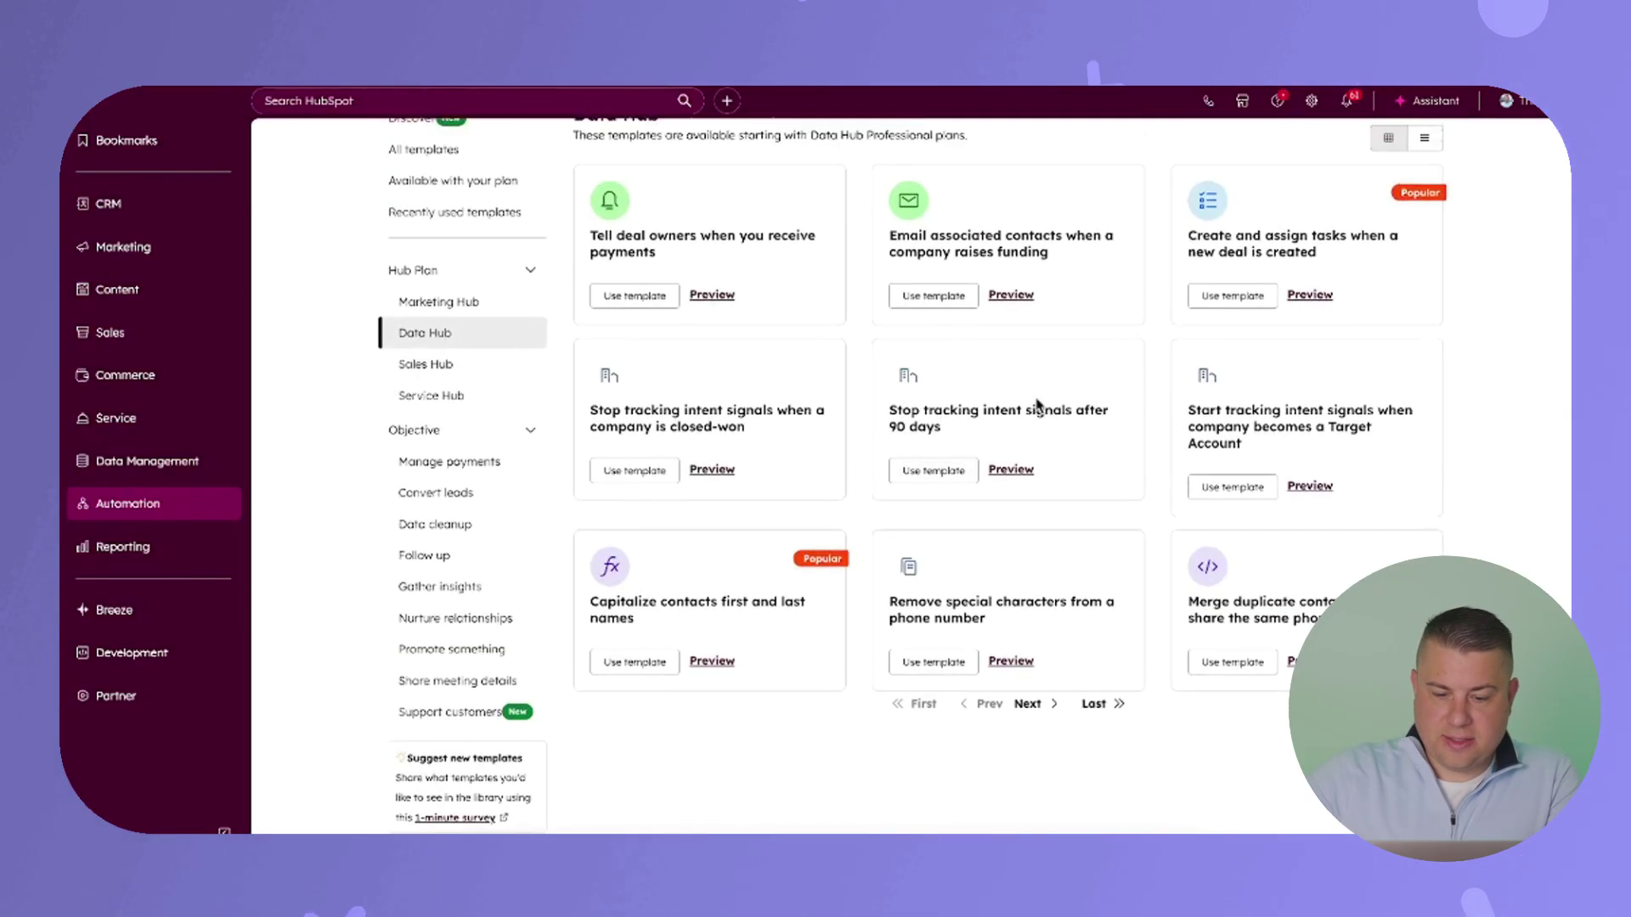
scroll(1037, 406, up, 1)
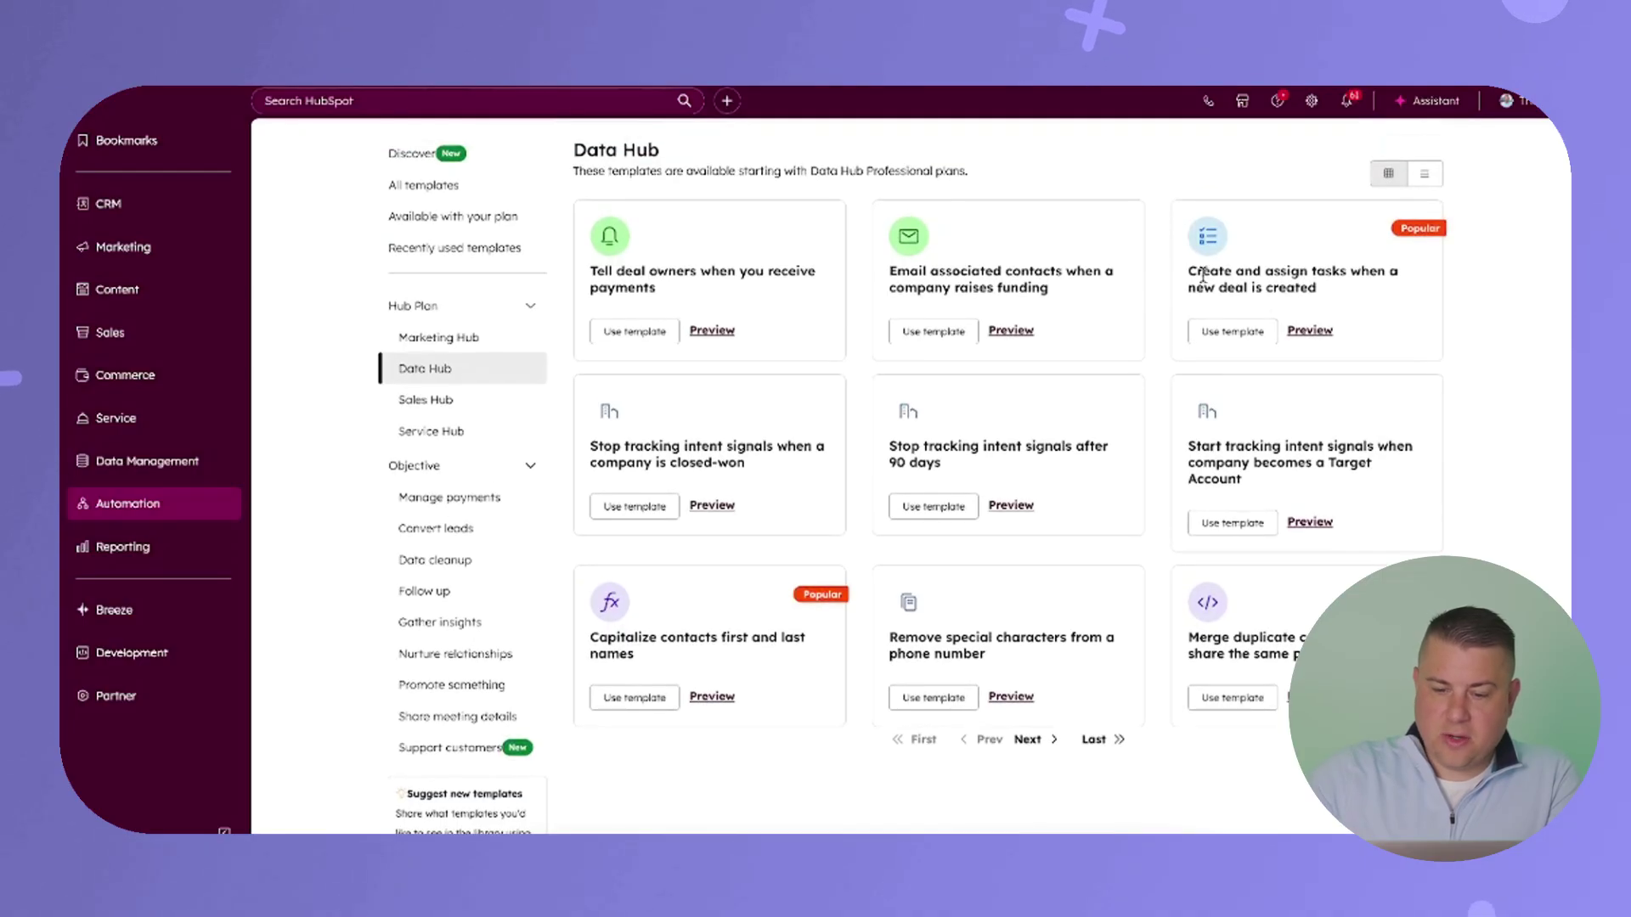
scroll(1063, 400, down, 1)
scroll(1065, 401, up, 3)
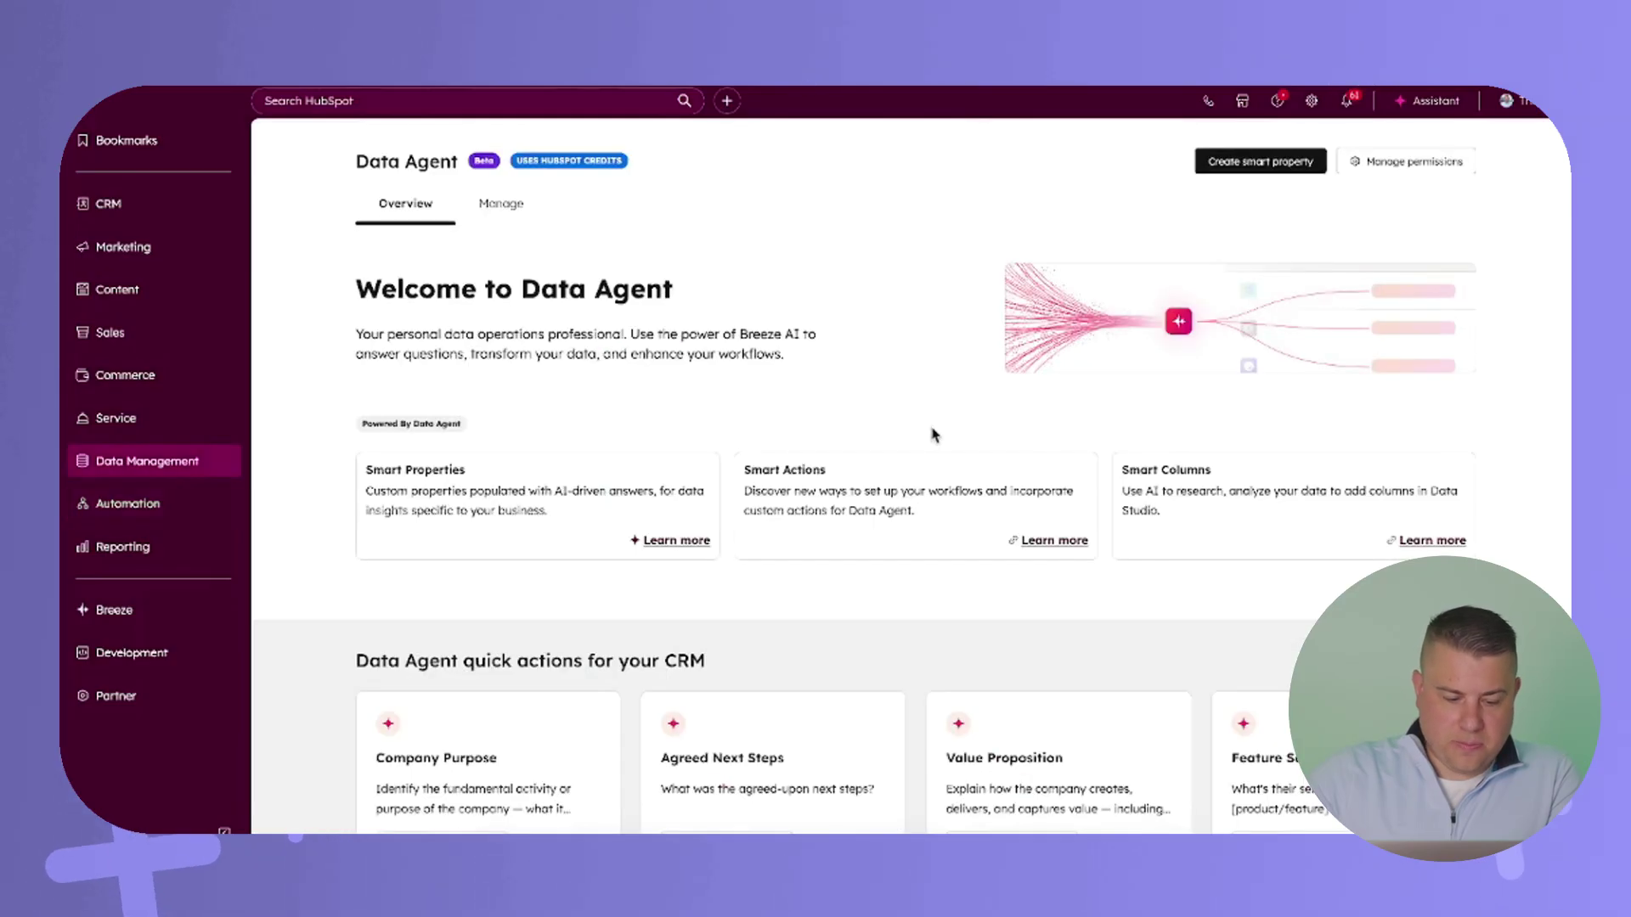
scroll(932, 435, down, 10)
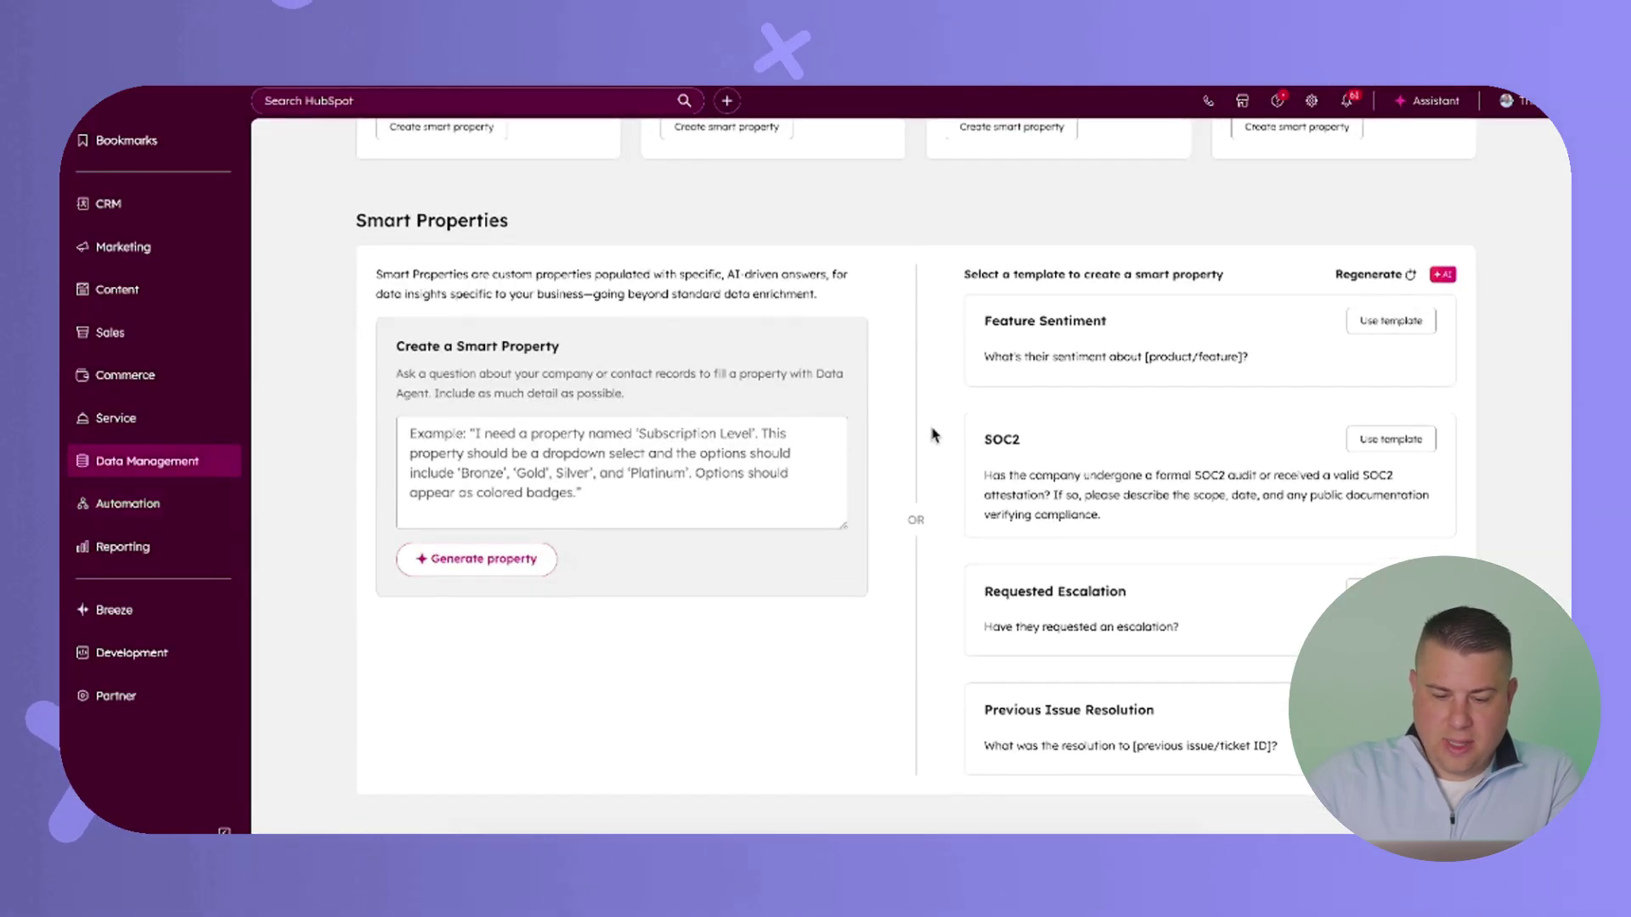
Step: Read the SOC2 template's question and start a Company smart property from it
scroll(932, 435, up, 1)
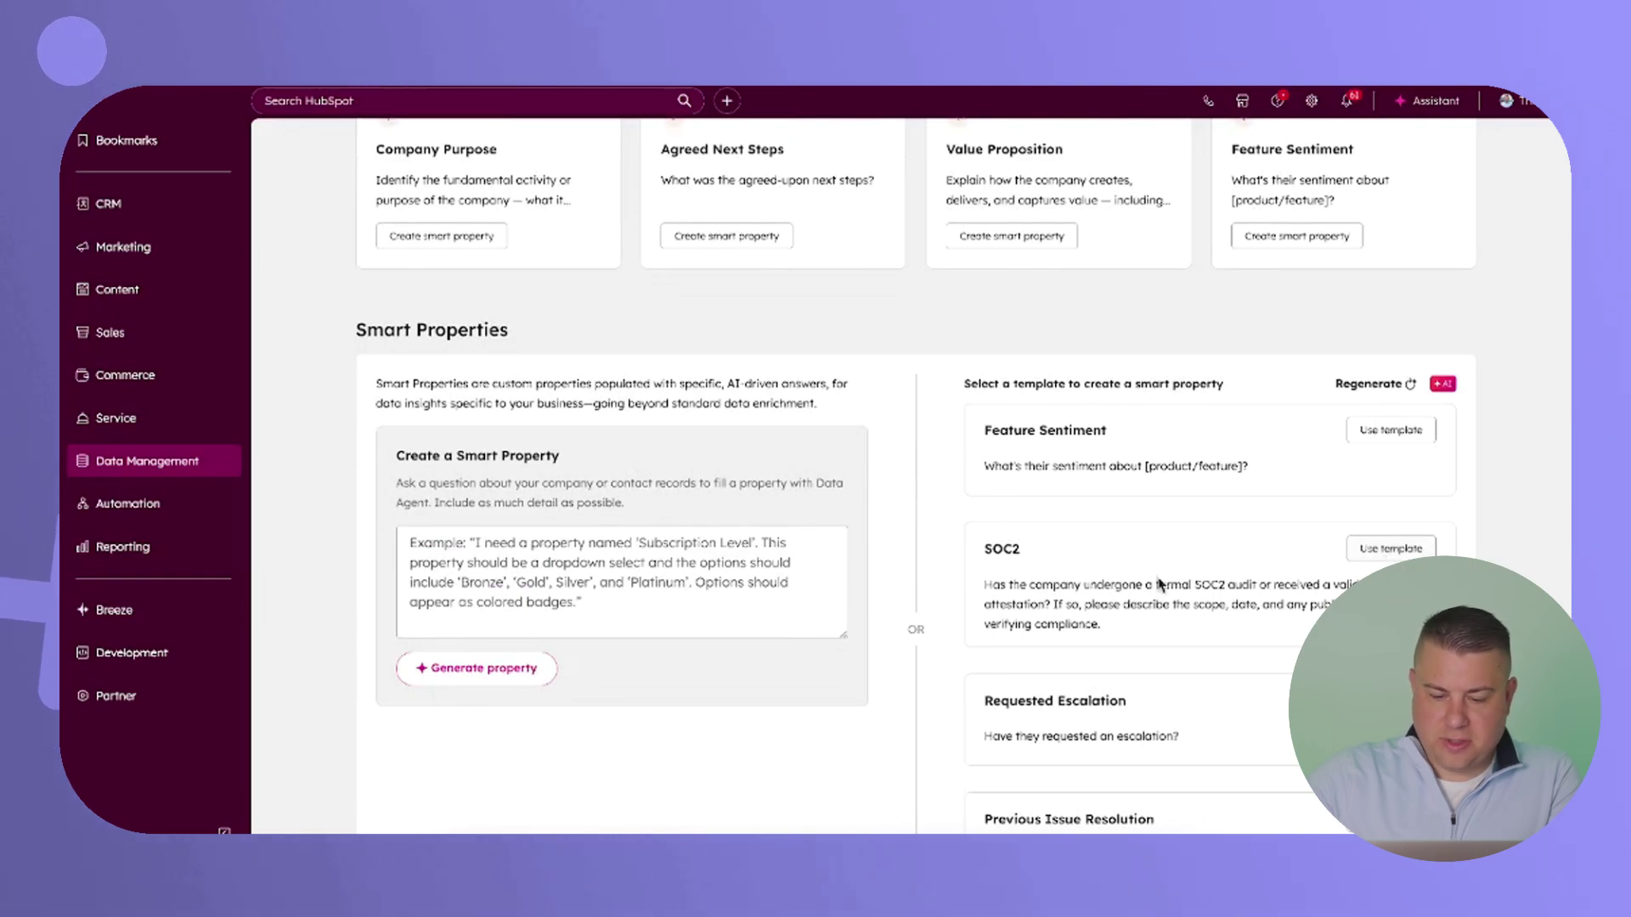
drag(1030, 585, 1239, 581)
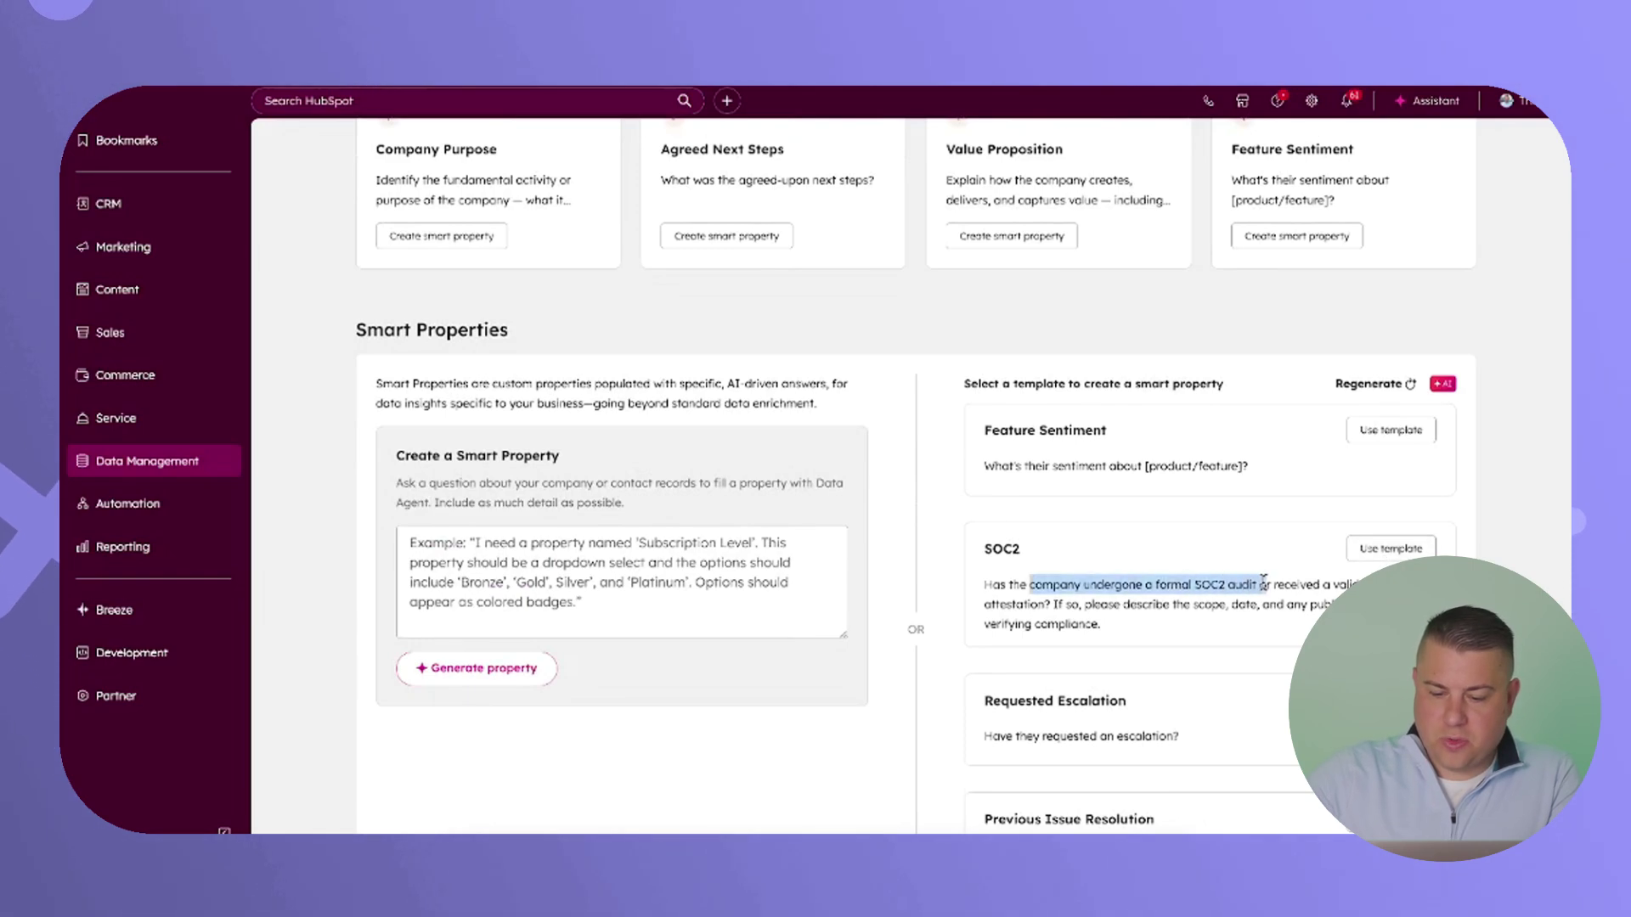
drag(1353, 579, 1338, 604)
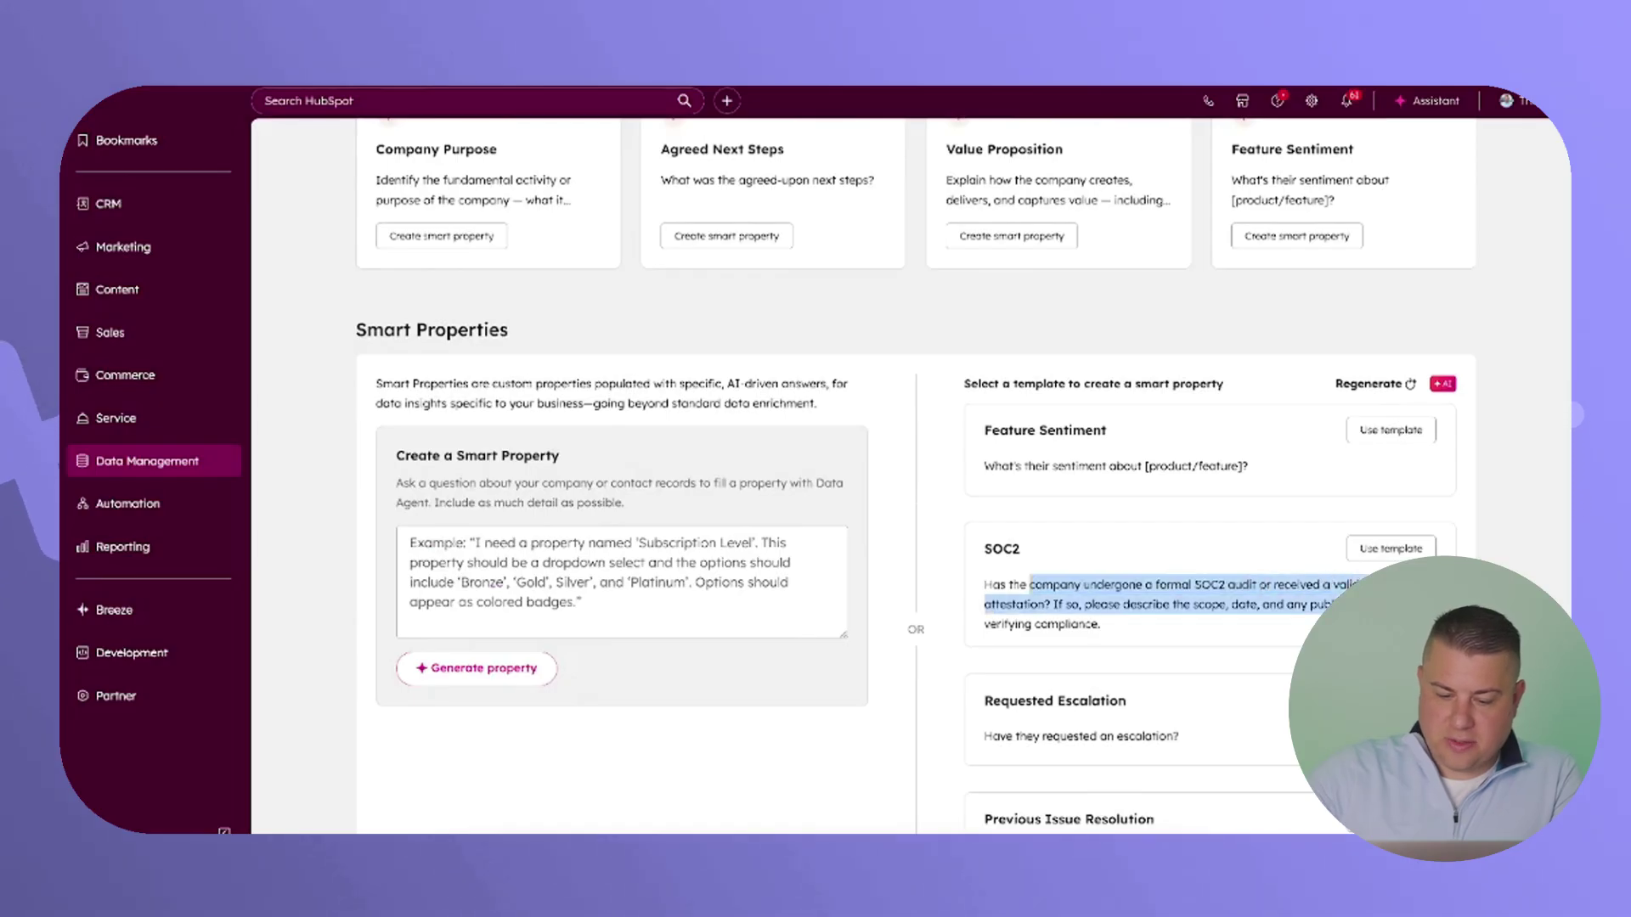
click(1351, 565)
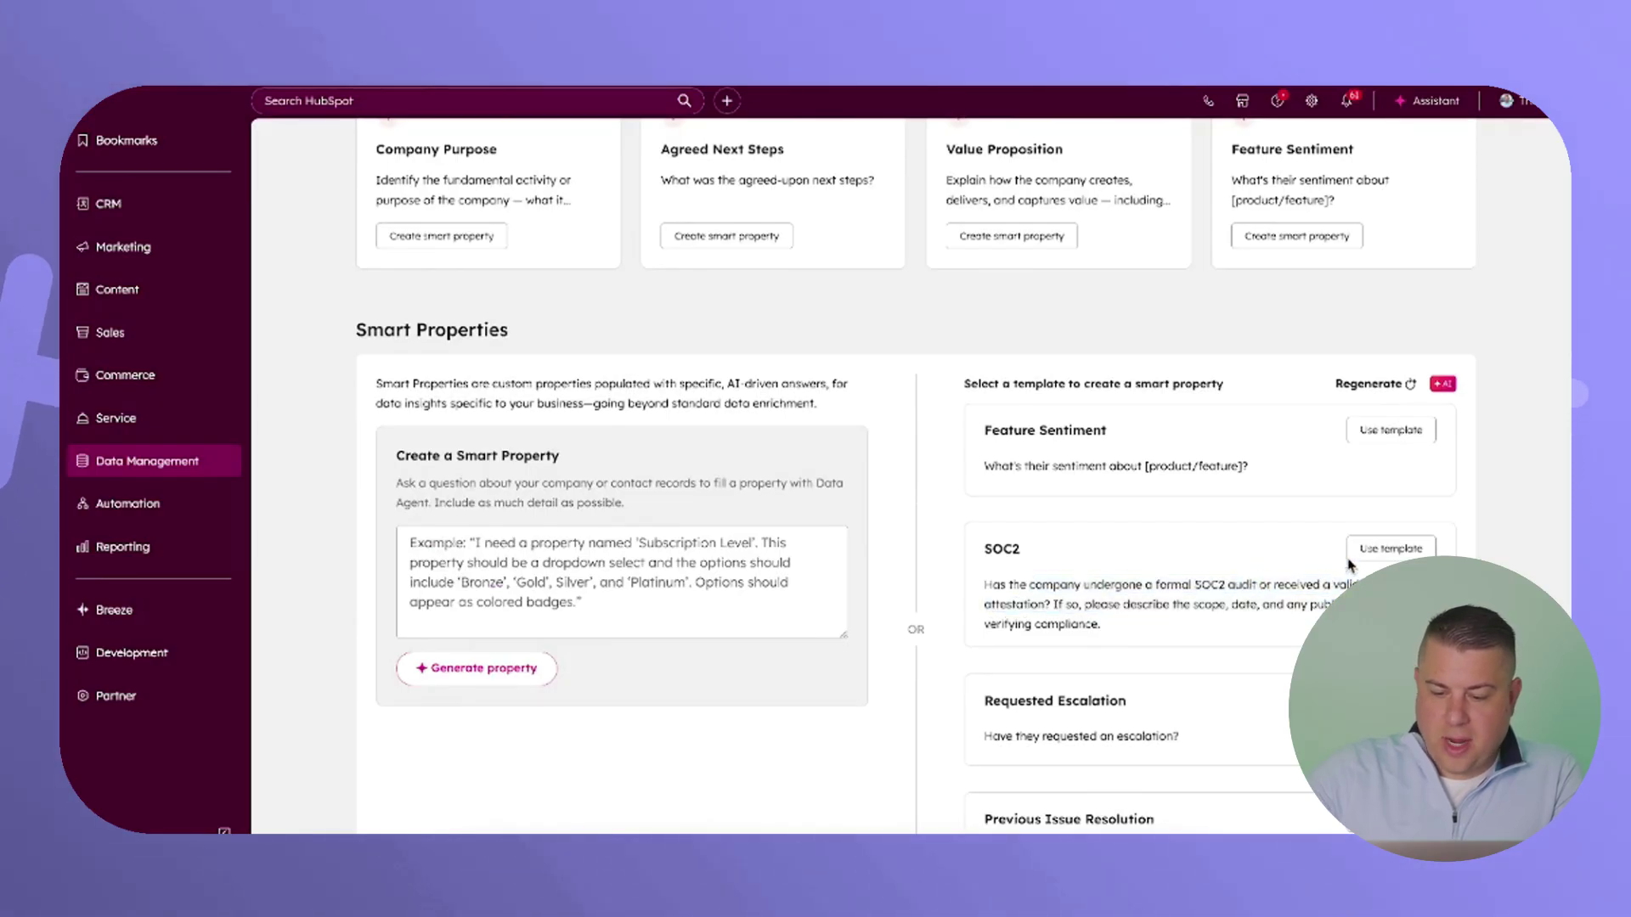
click(1367, 557)
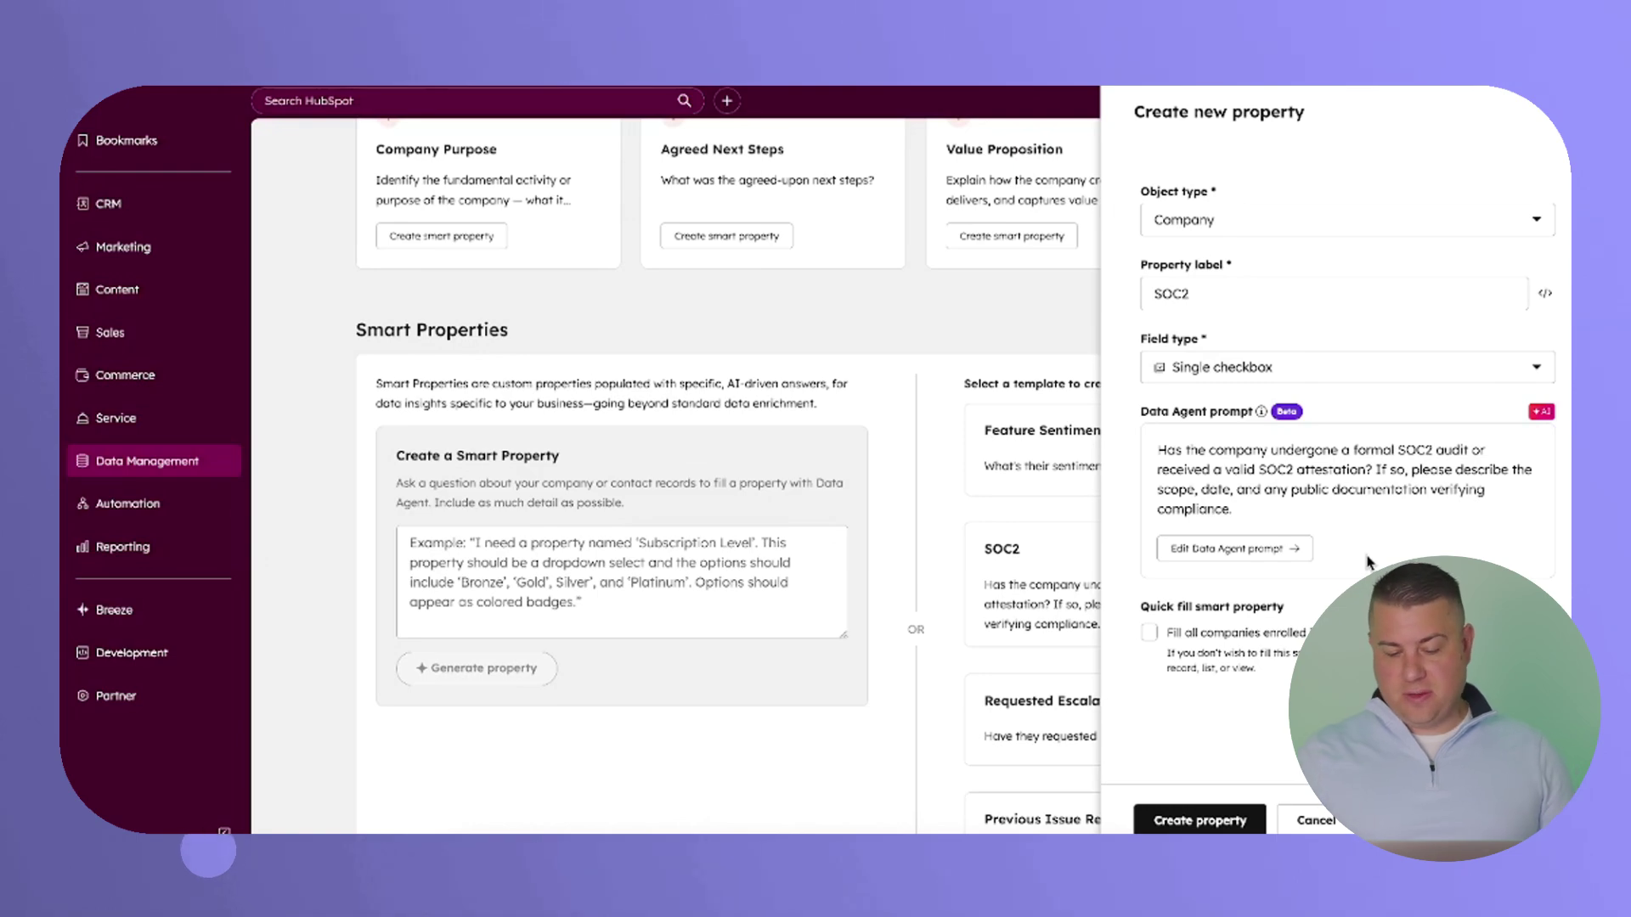
Step: Discard the SOC2 draft with Escape and scroll to the top of the Data Agent page
key(Escape)
scroll(862, 550, up, 8)
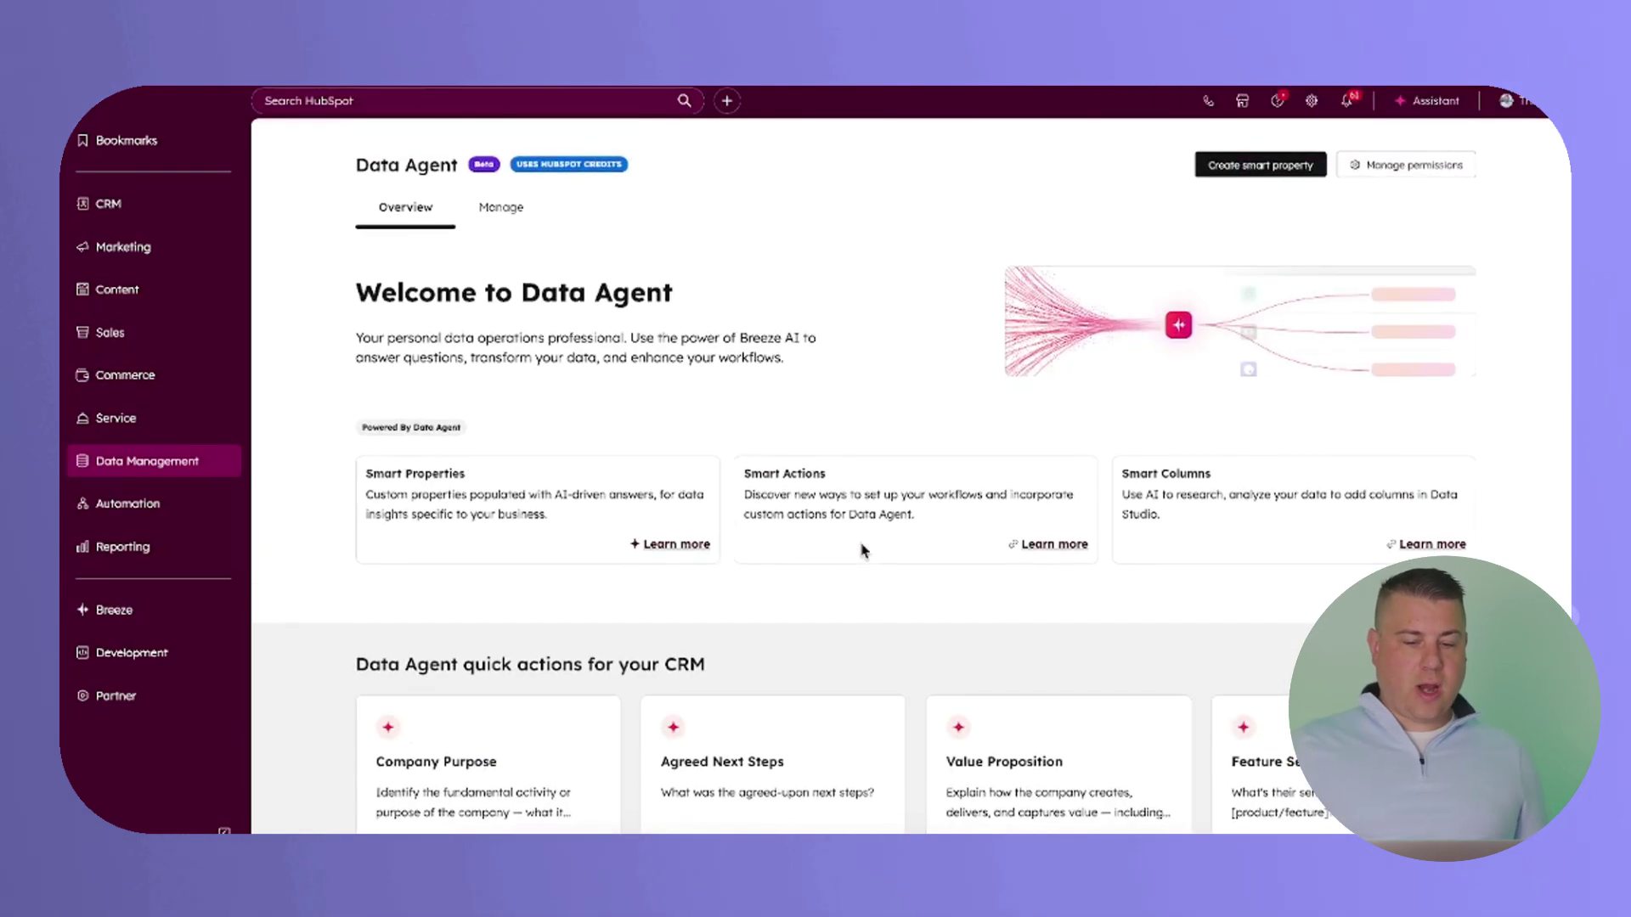